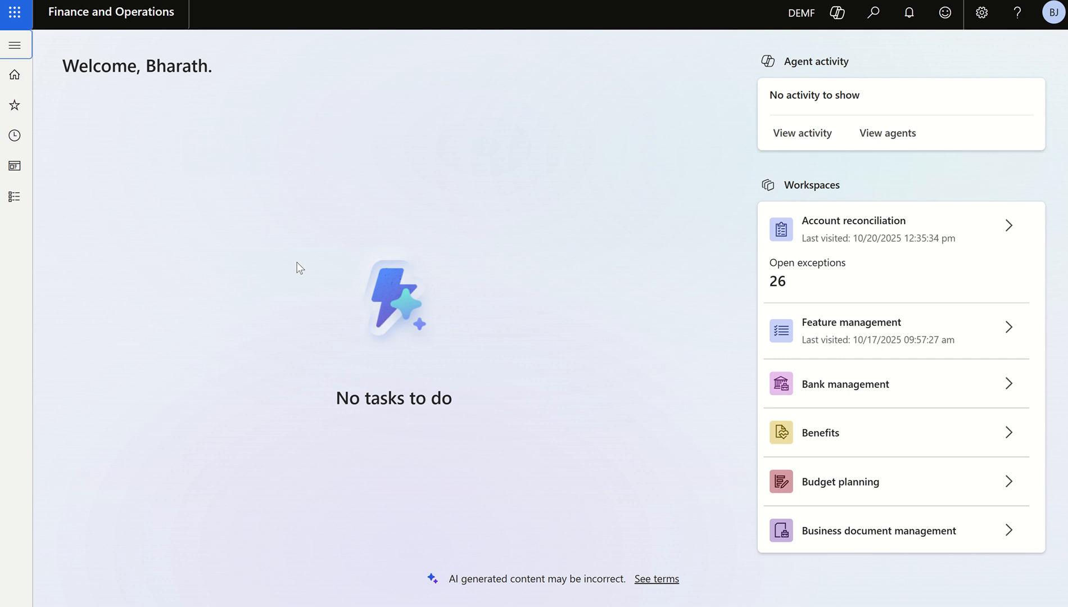
# Switch to the Excel sheet and examine the line amount, CO2, Duties, subtotal and 25% VAT rows of the tax calculation
pyautogui.hotkey('alt', 'Tab')
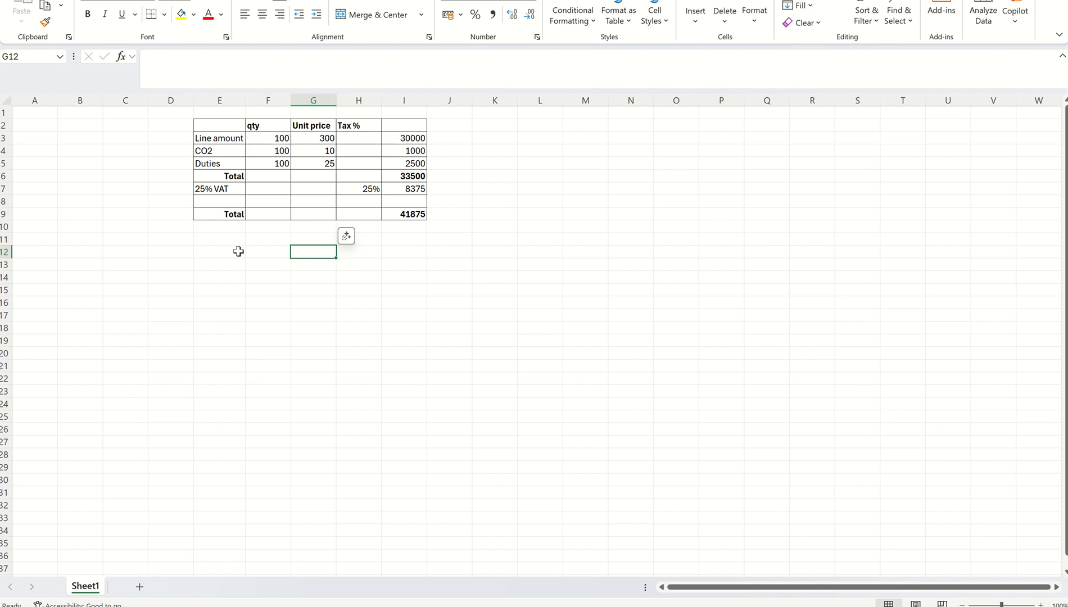
pyautogui.click(3, 137)
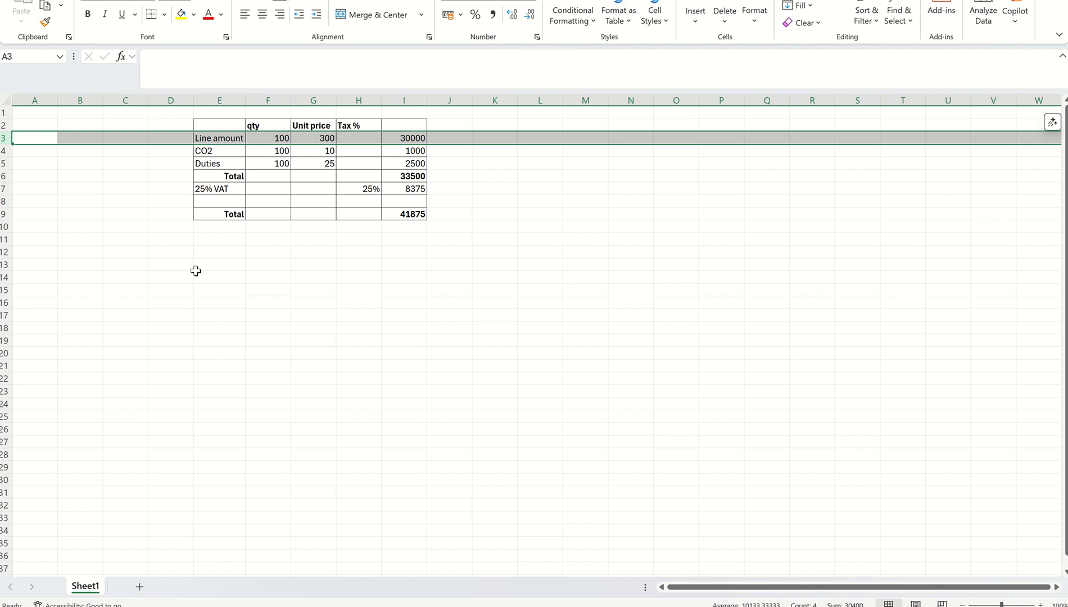
pyautogui.click(213, 151)
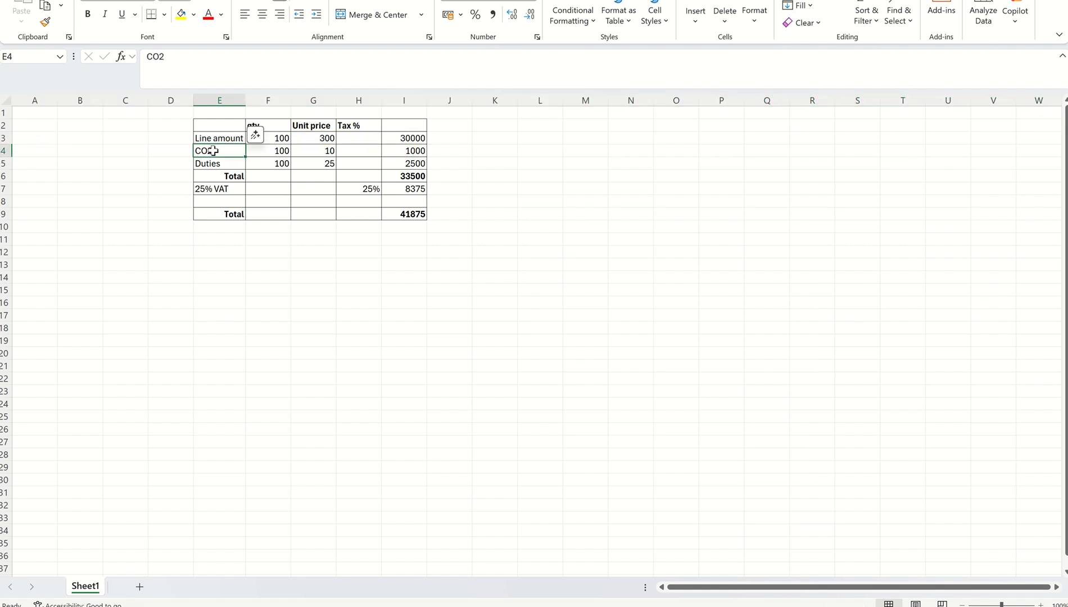
pyautogui.click(322, 153)
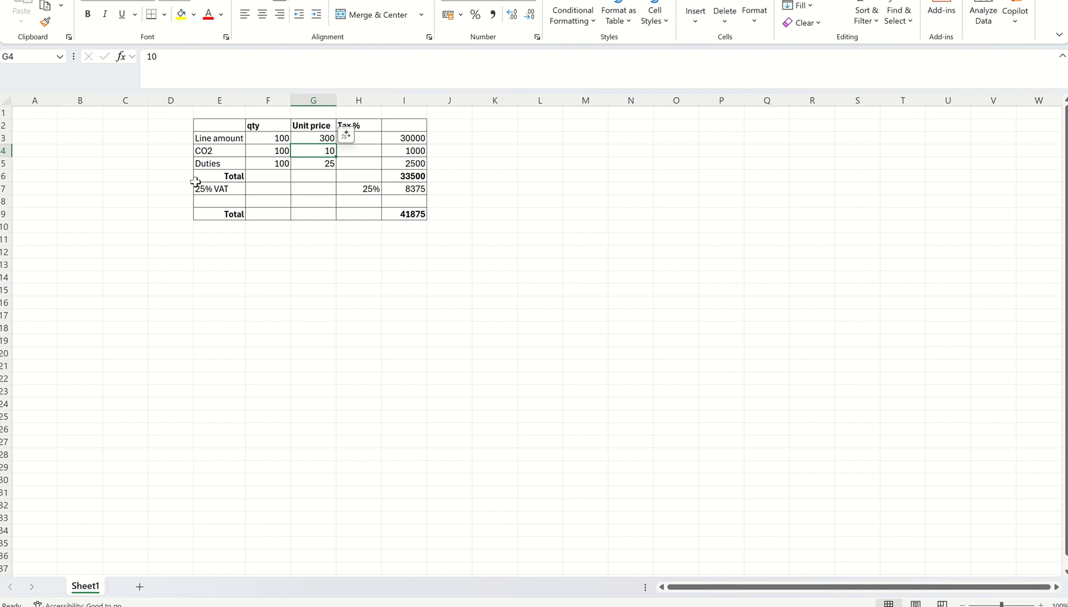
pyautogui.click(209, 164)
pyautogui.click(294, 244)
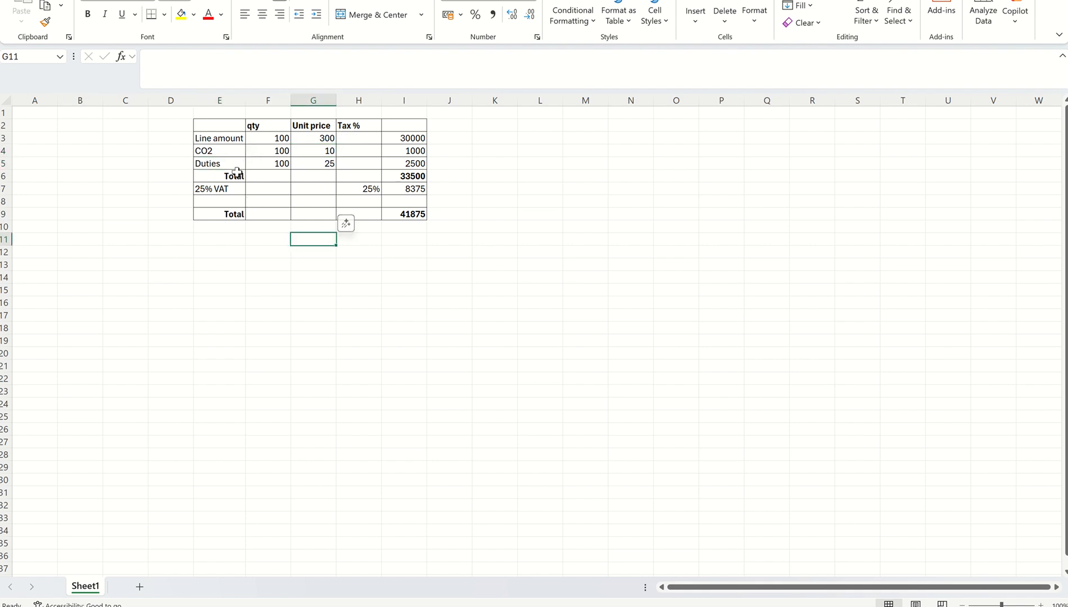
pyautogui.moveTo(231, 151); pyautogui.dragTo(322, 162)
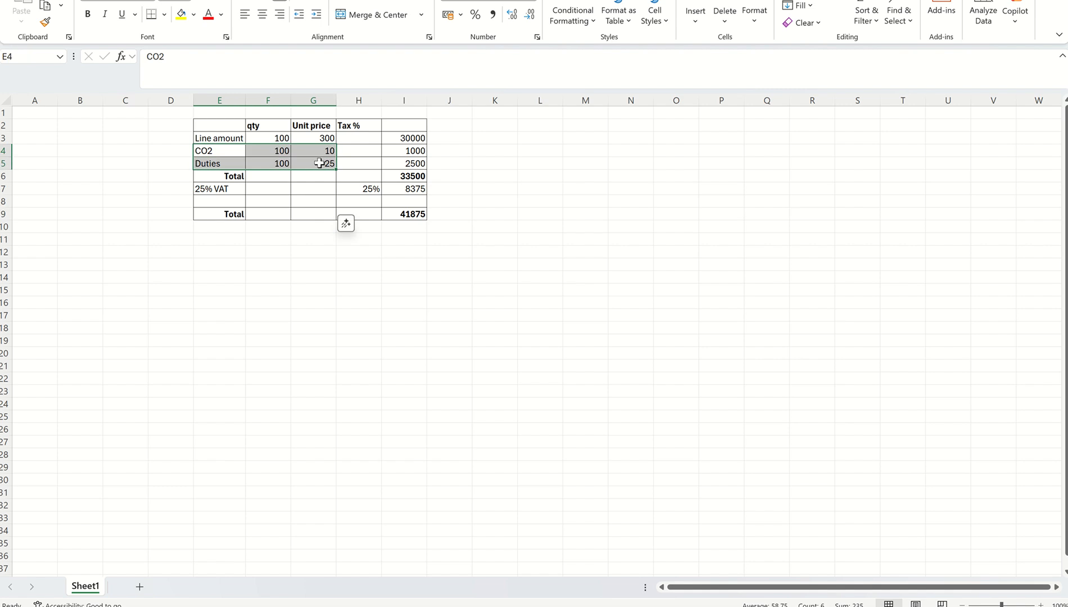
pyautogui.click(319, 280)
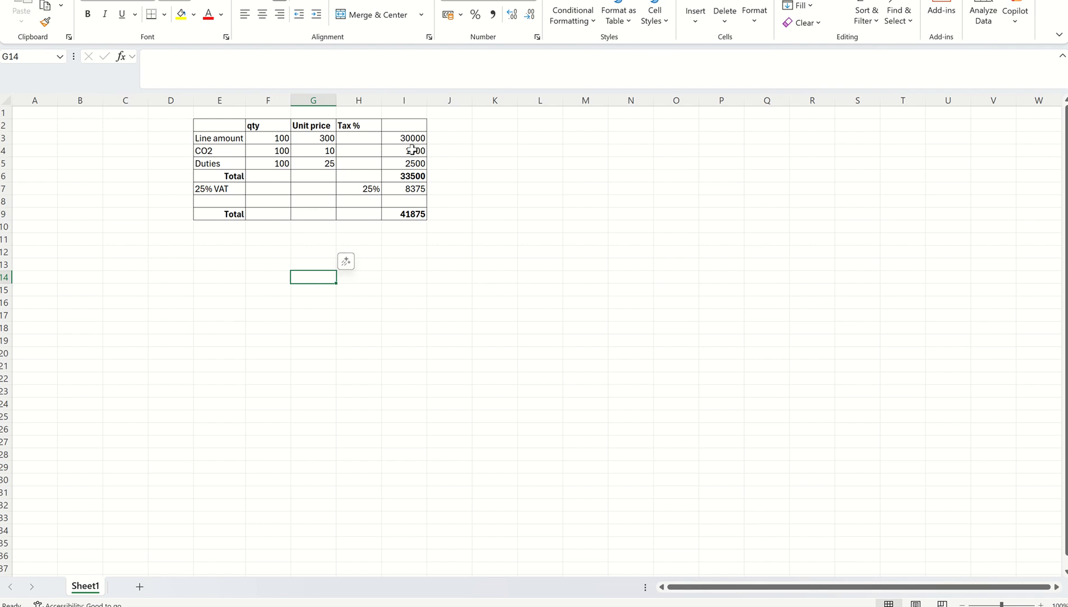
pyautogui.click(407, 176)
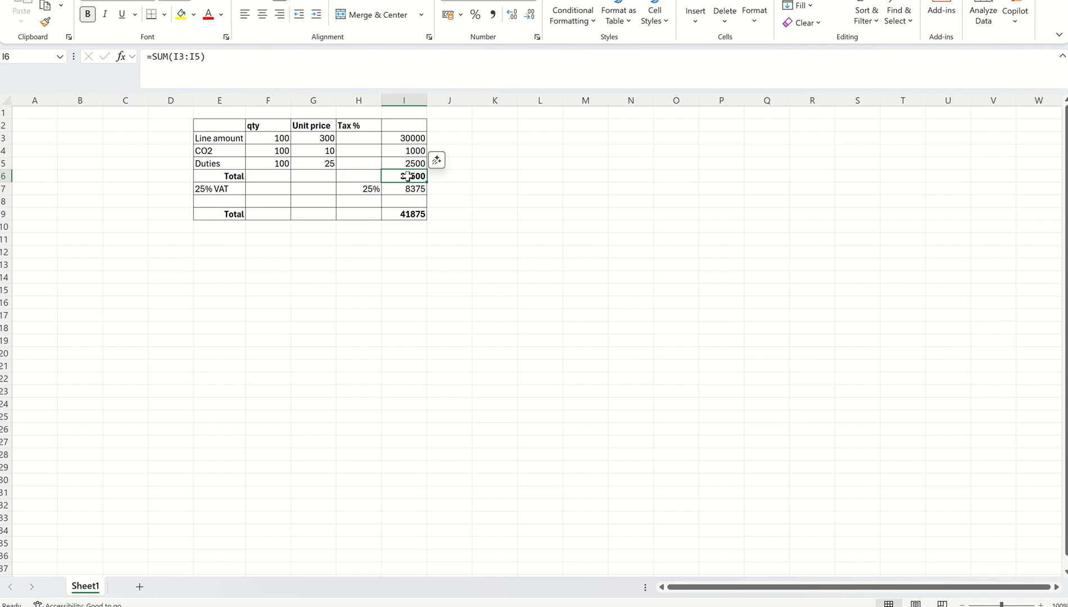
pyautogui.click(235, 188)
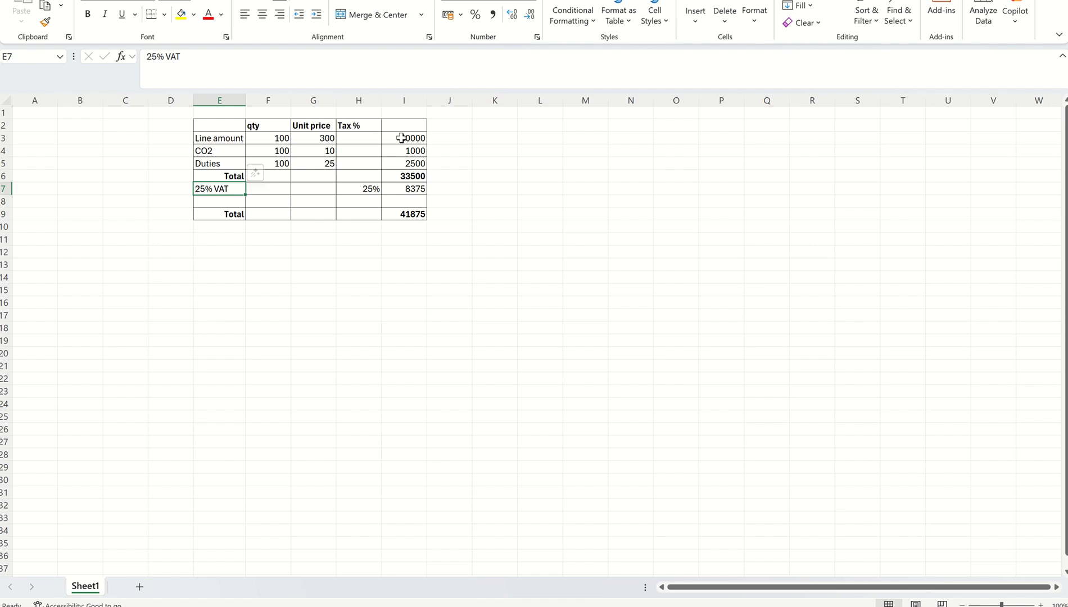
pyautogui.click(268, 317)
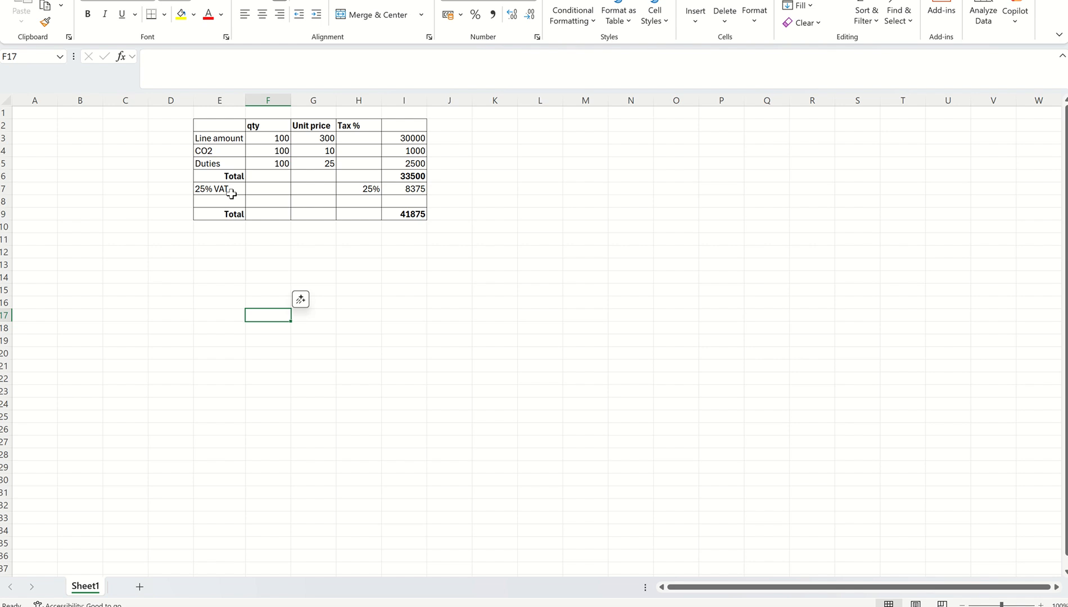
# Switch back to Finance and Operations and open the Sales tax codes page for indirect taxes in the Tax module
pyautogui.hotkey('alt', 'Tab')
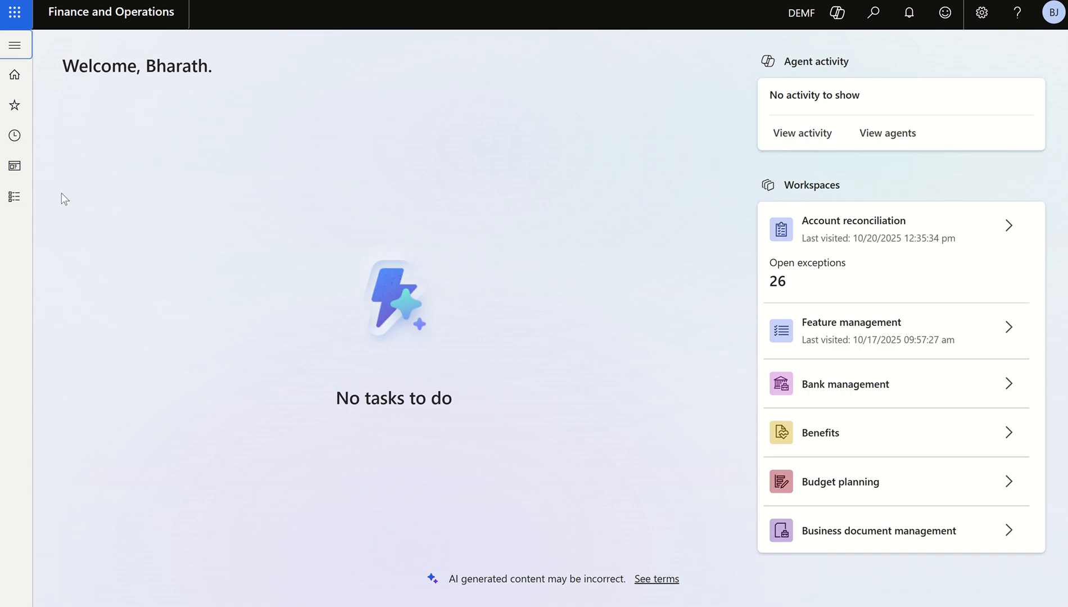
pyautogui.click(18, 207)
pyautogui.scroll(-10, 119, 231)
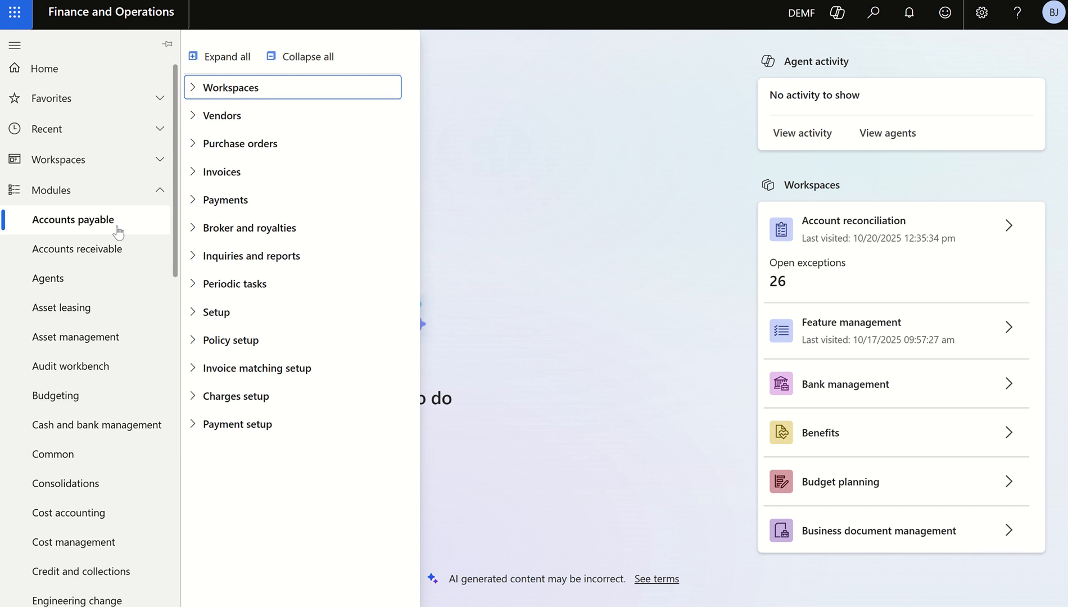
pyautogui.scroll(-1, 129, 347)
pyautogui.click(98, 479)
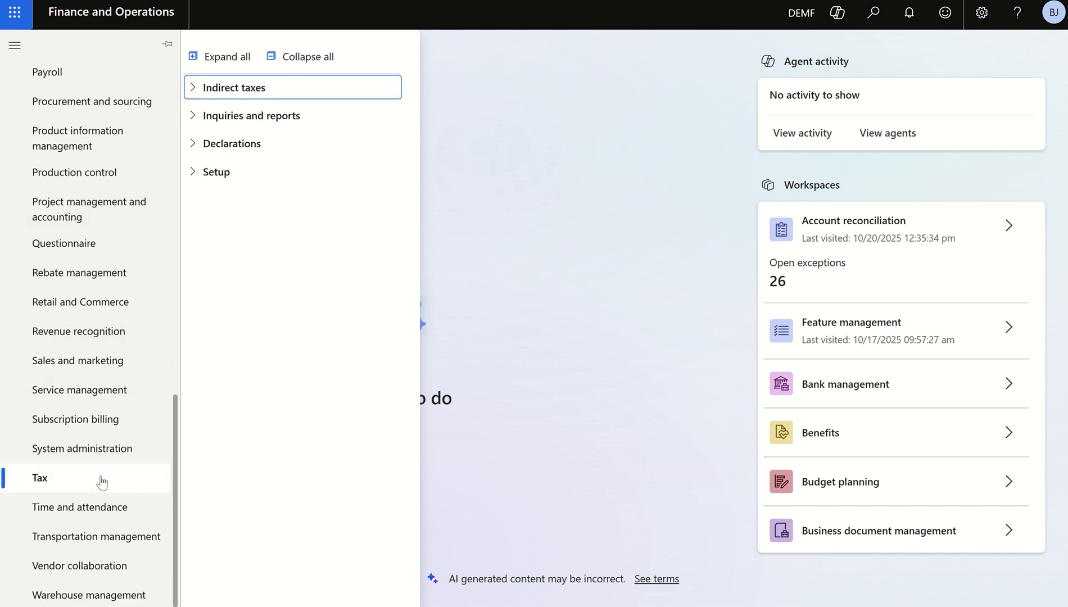
pyautogui.click(234, 91)
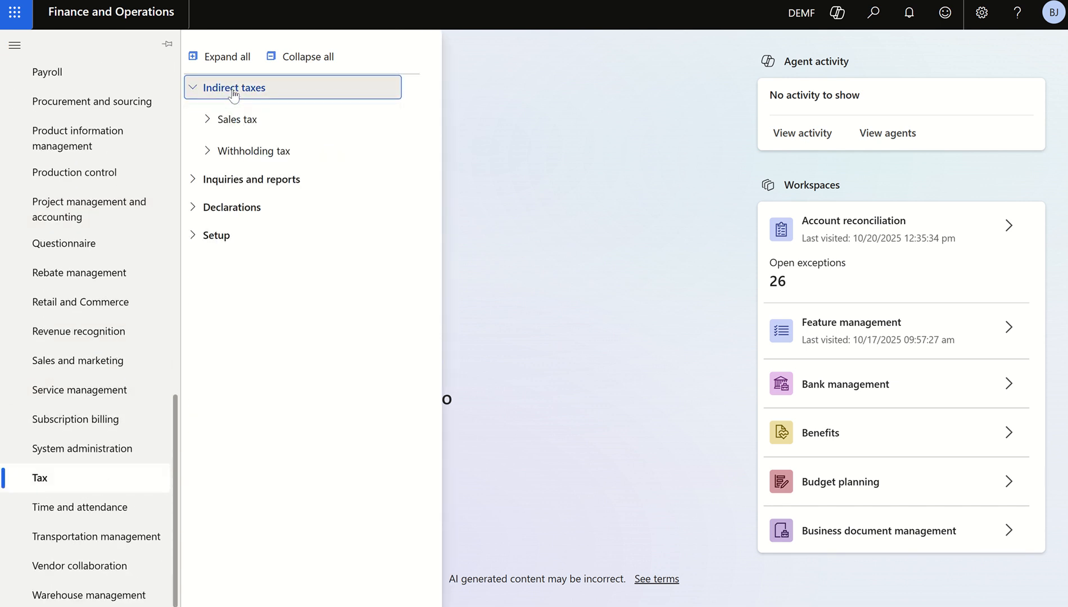
pyautogui.click(239, 121)
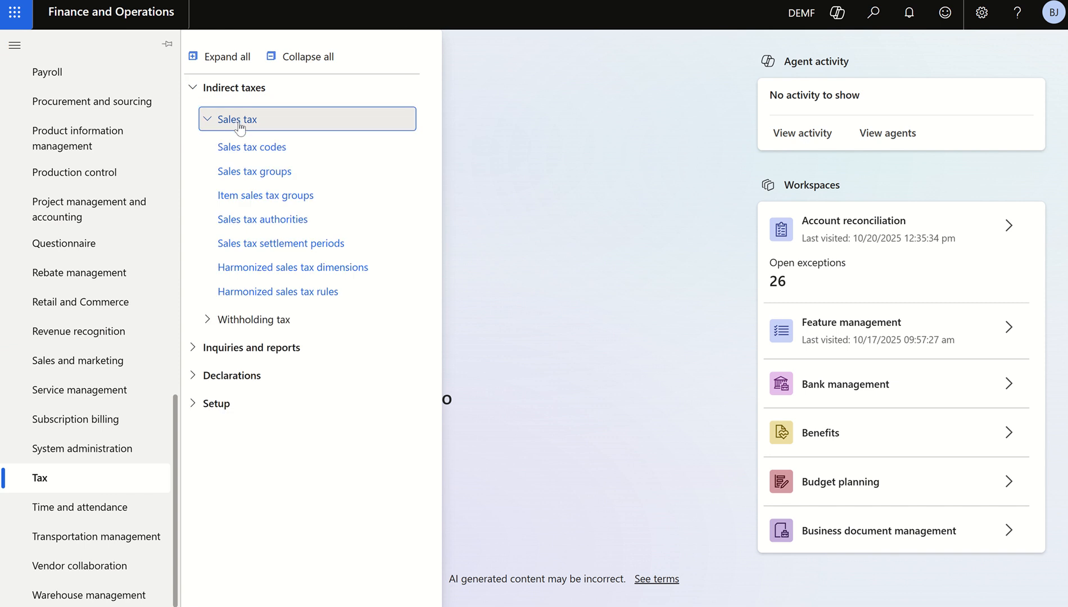
pyautogui.click(253, 145)
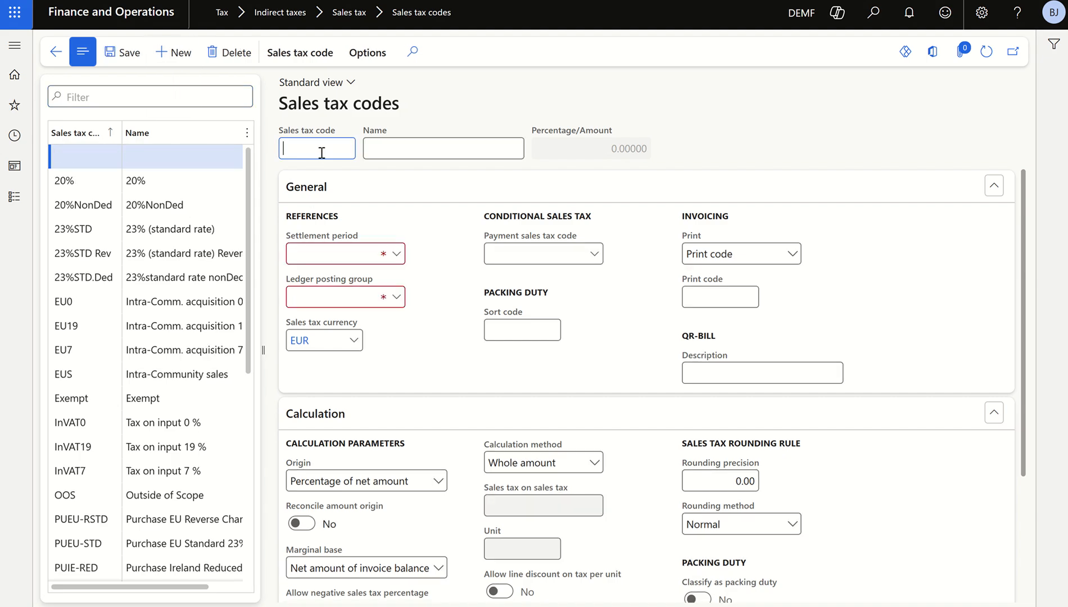
# Create a new sales tax code CO2 with the name Co2 Tax
pyautogui.write('CO2')
pyautogui.press('Tab')
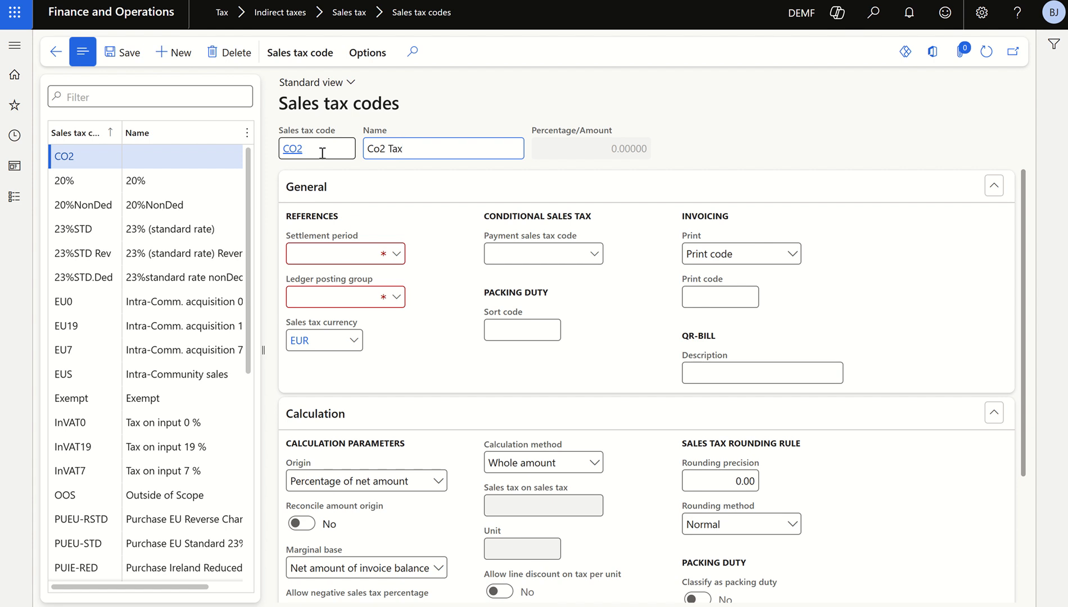
# Assign settlement period Mon and ledger posting group VAT to the CO2 sales tax code
pyautogui.click(397, 255)
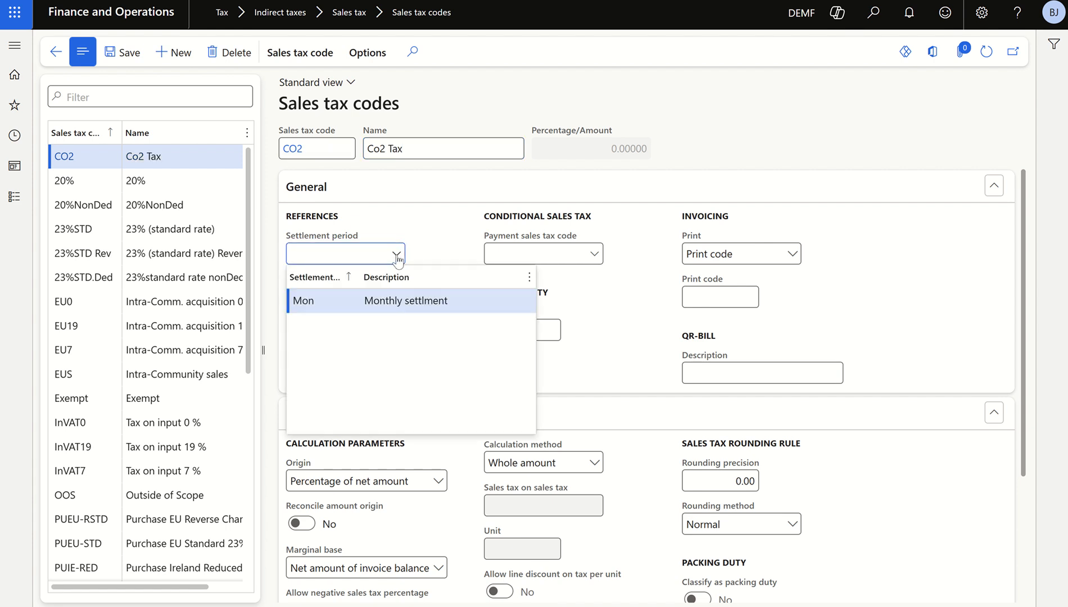
pyautogui.click(414, 307)
pyautogui.click(401, 299)
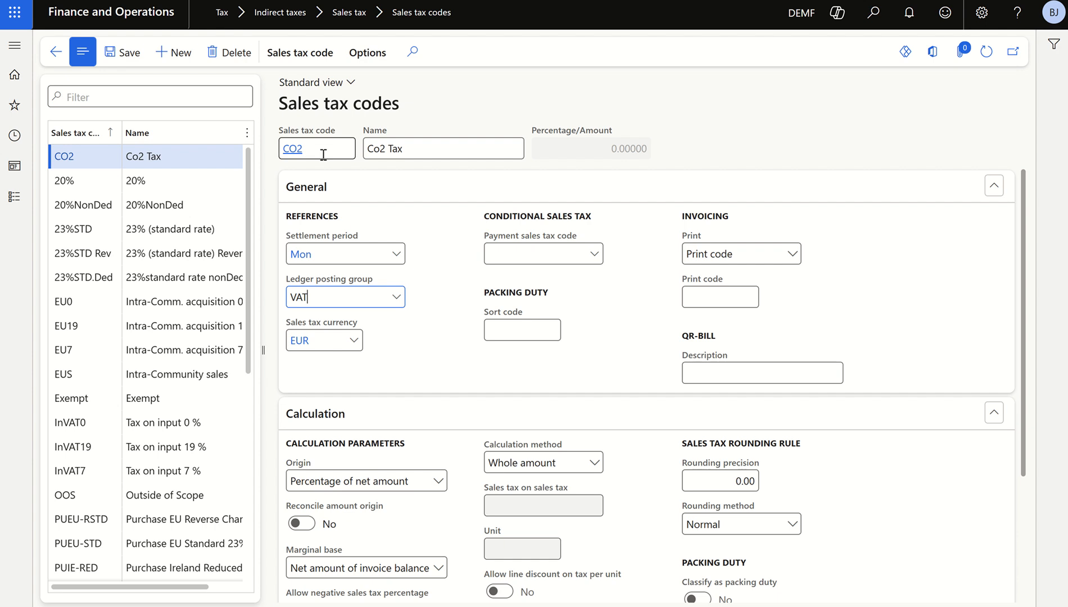
# Set the CO2 code's calculation origin to Amount per unit and its unit to ea
pyautogui.scroll(-3, 443, 288)
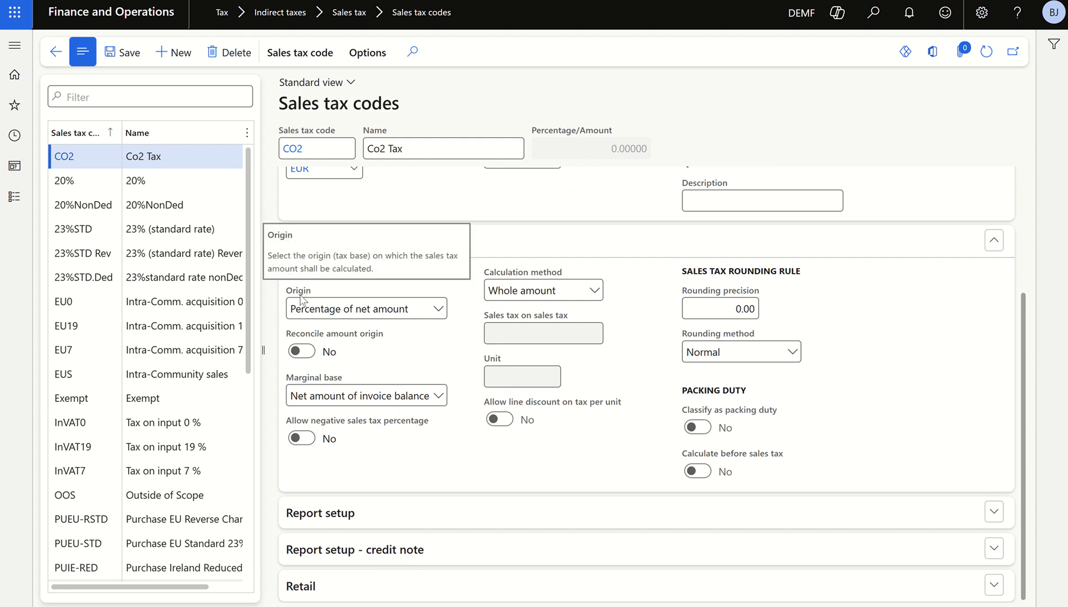
pyautogui.click(438, 309)
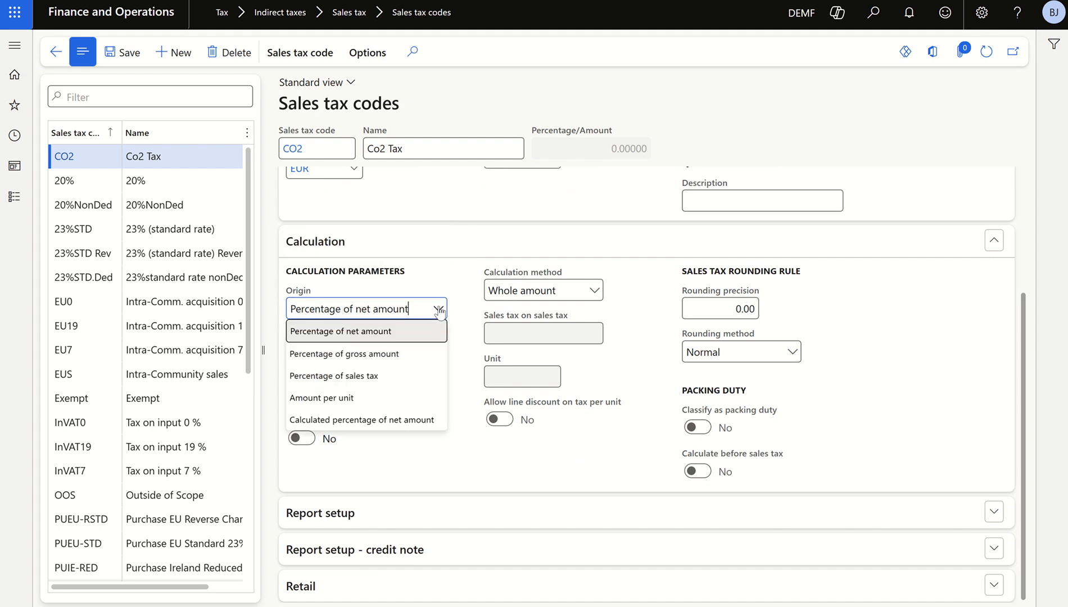
pyautogui.click(349, 398)
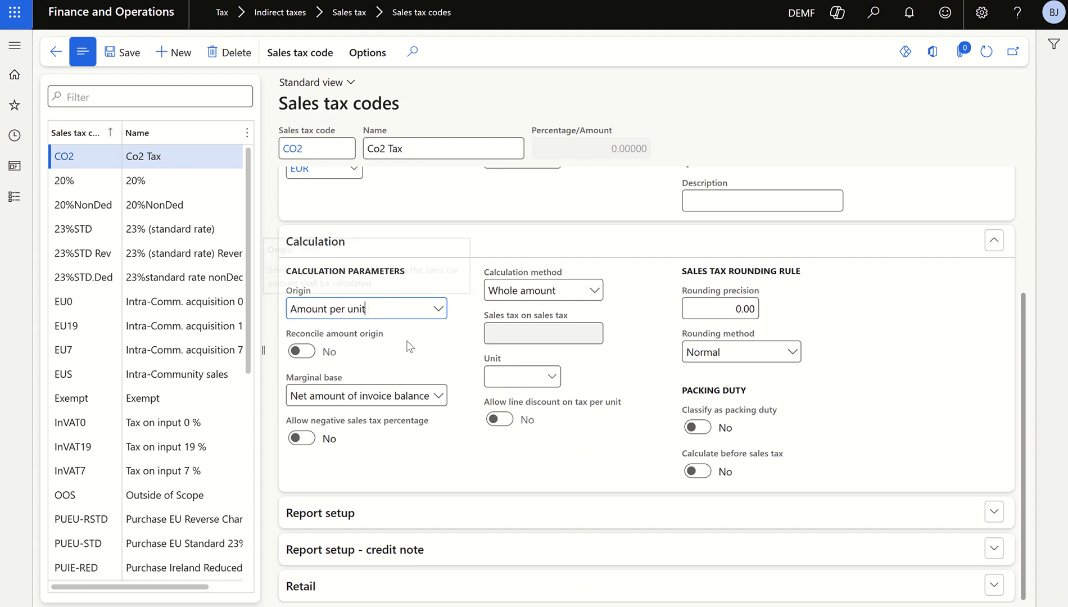
pyautogui.click(497, 377)
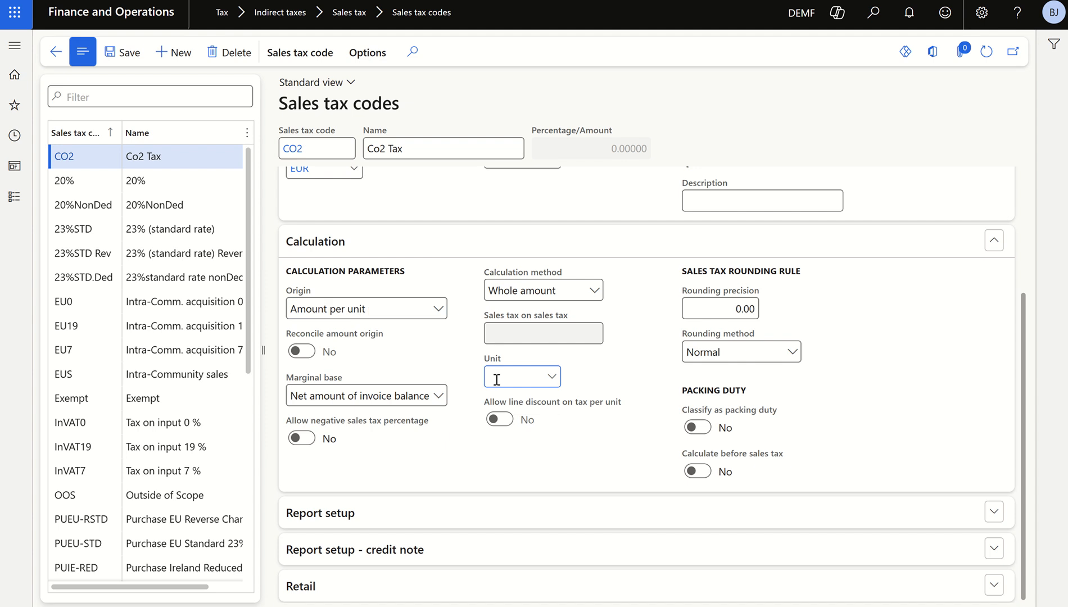
pyautogui.write('ea')
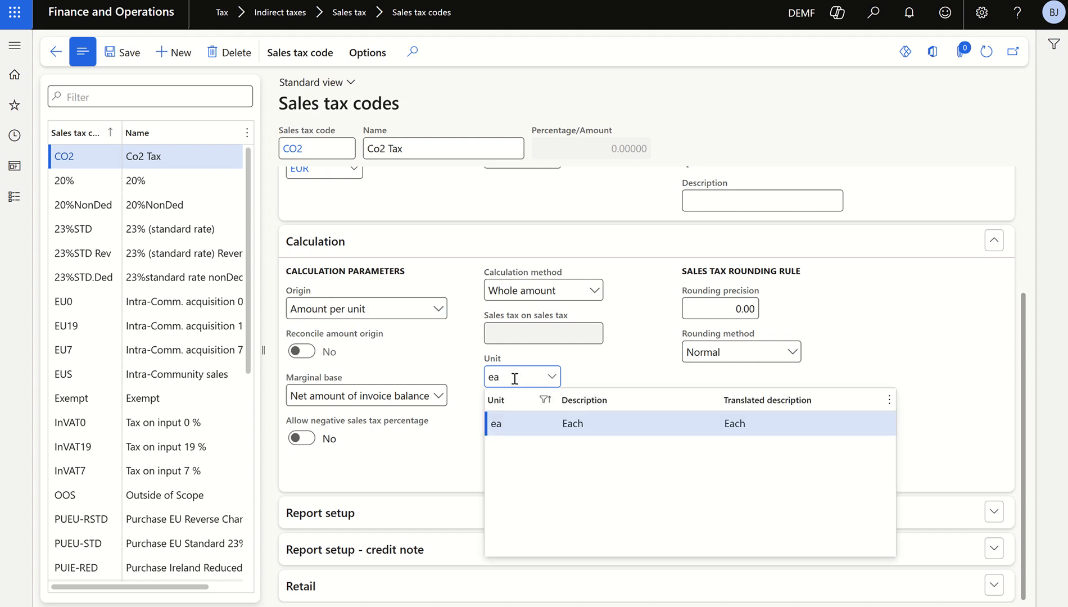
pyautogui.click(586, 427)
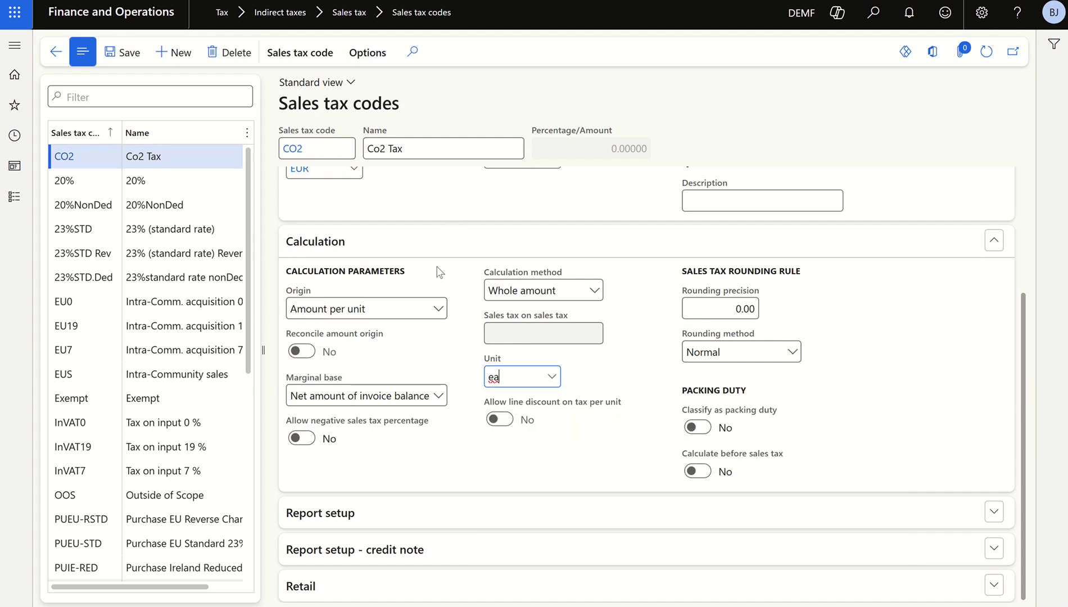
# Enter a value of 10 for the CO2 sales tax code, save it and return to the sales tax codes page
pyautogui.scroll(3, 427, 298)
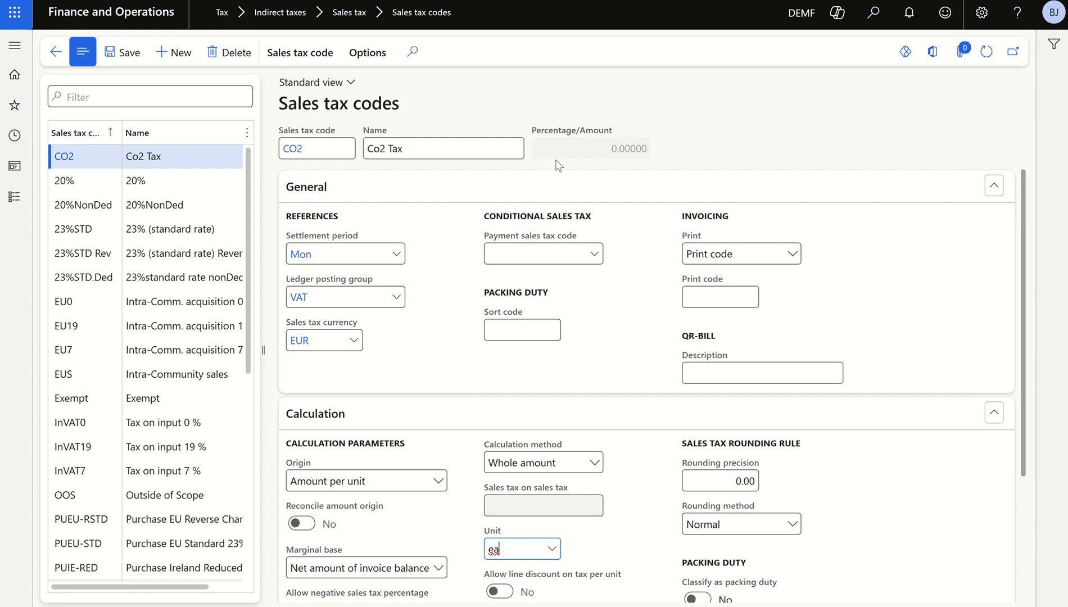
pyautogui.click(281, 57)
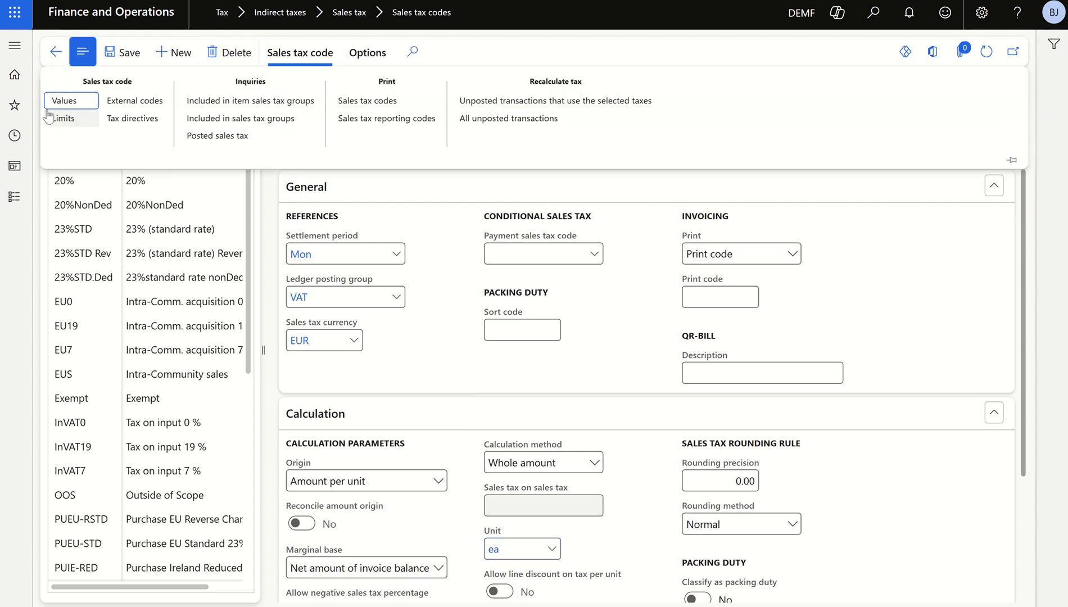
pyautogui.click(73, 106)
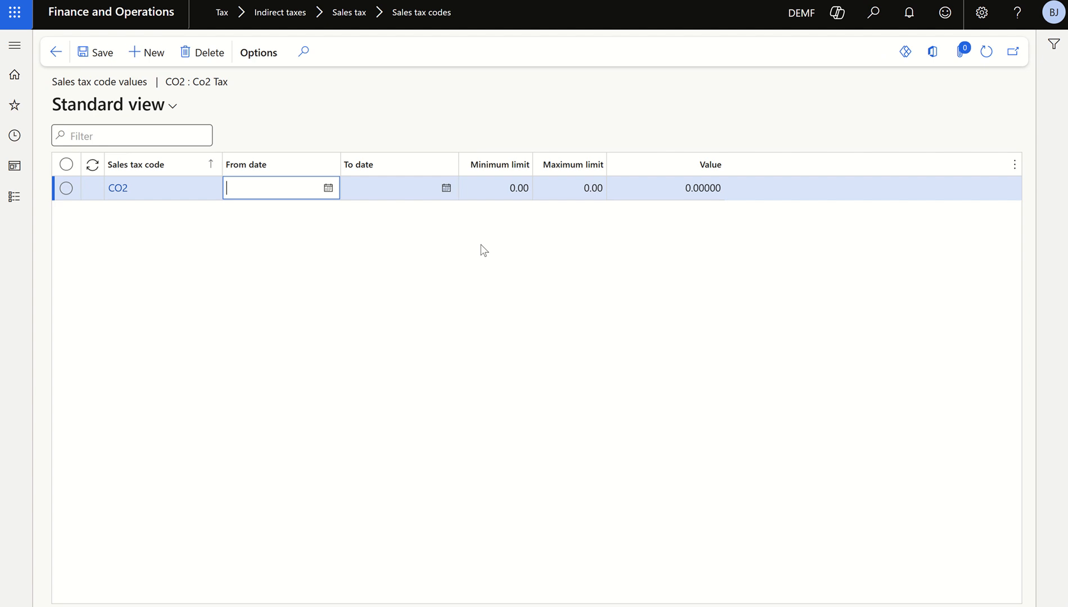
pyautogui.click(669, 188)
pyautogui.write('1')
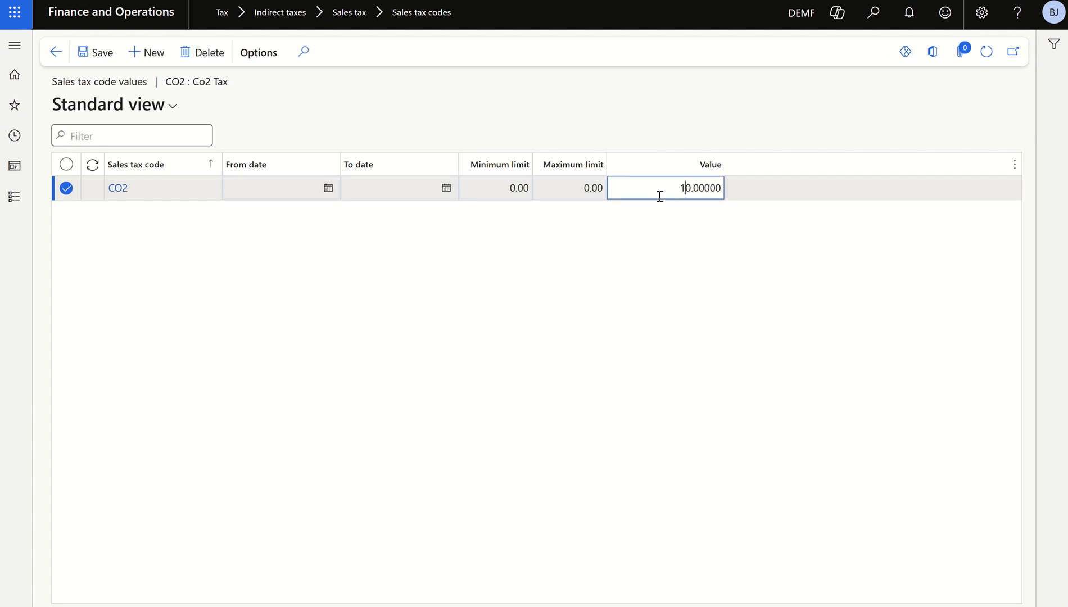
pyautogui.click(104, 52)
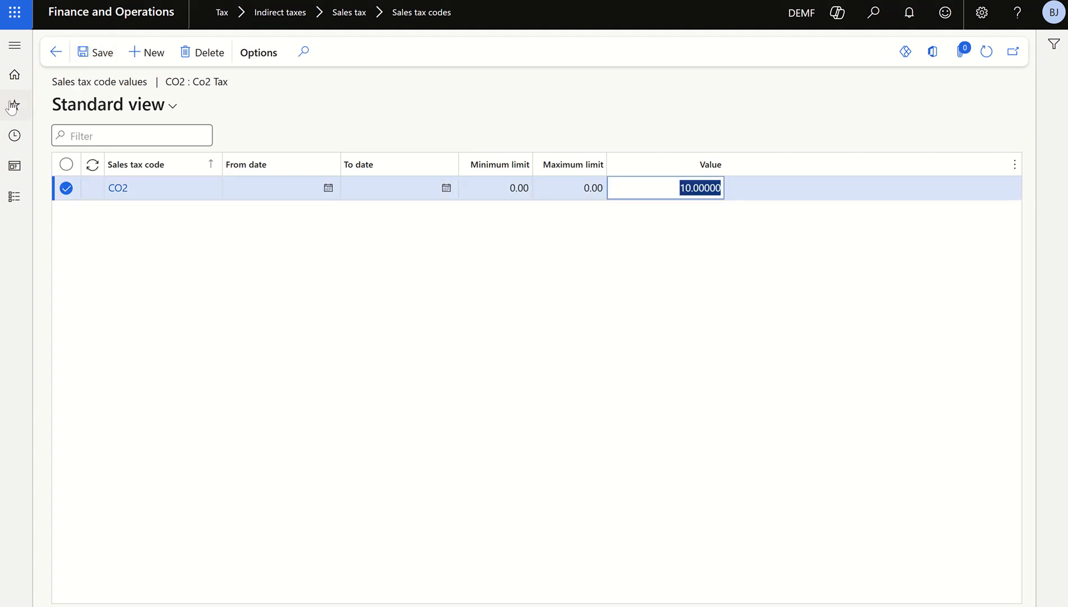
pyautogui.click(57, 52)
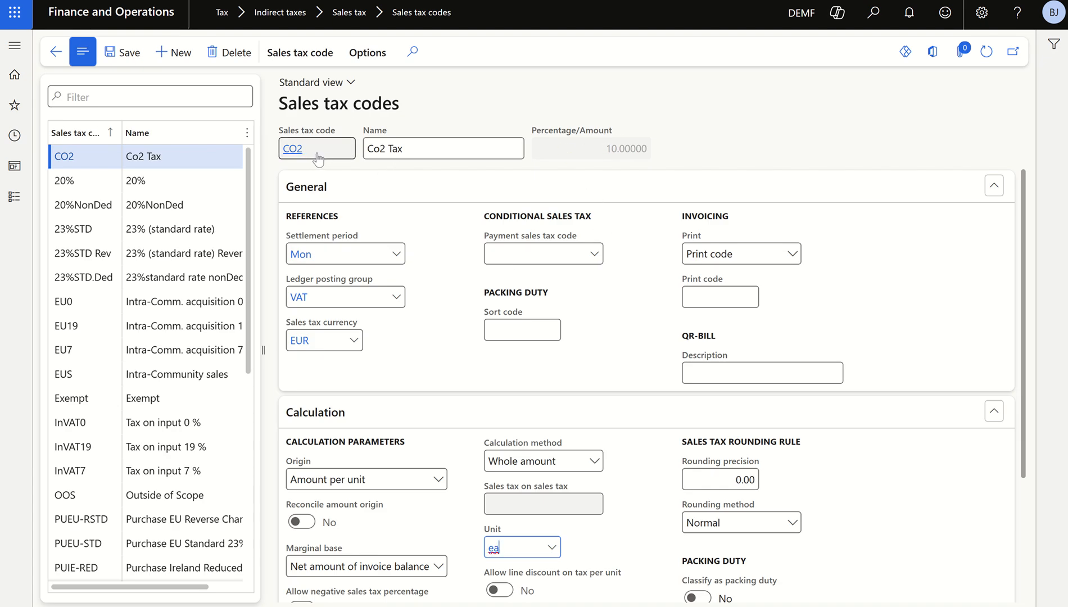
# Check the tax example in the Excel sheet and create a new sales tax code FD with the name Duties
pyautogui.hotkey('alt', 'Tab')
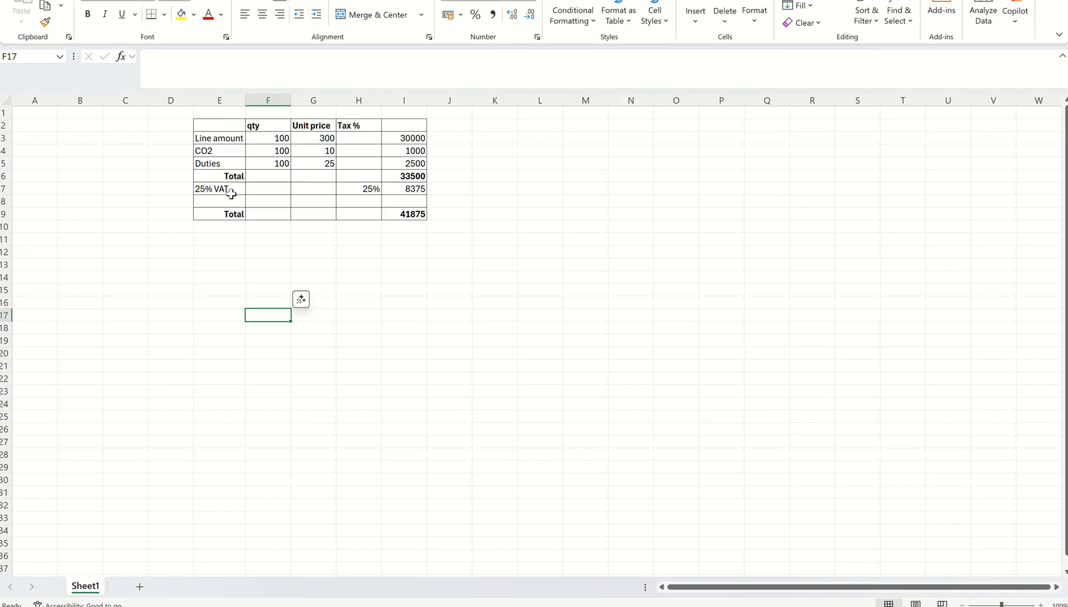
pyautogui.hotkey('alt', 'Tab')
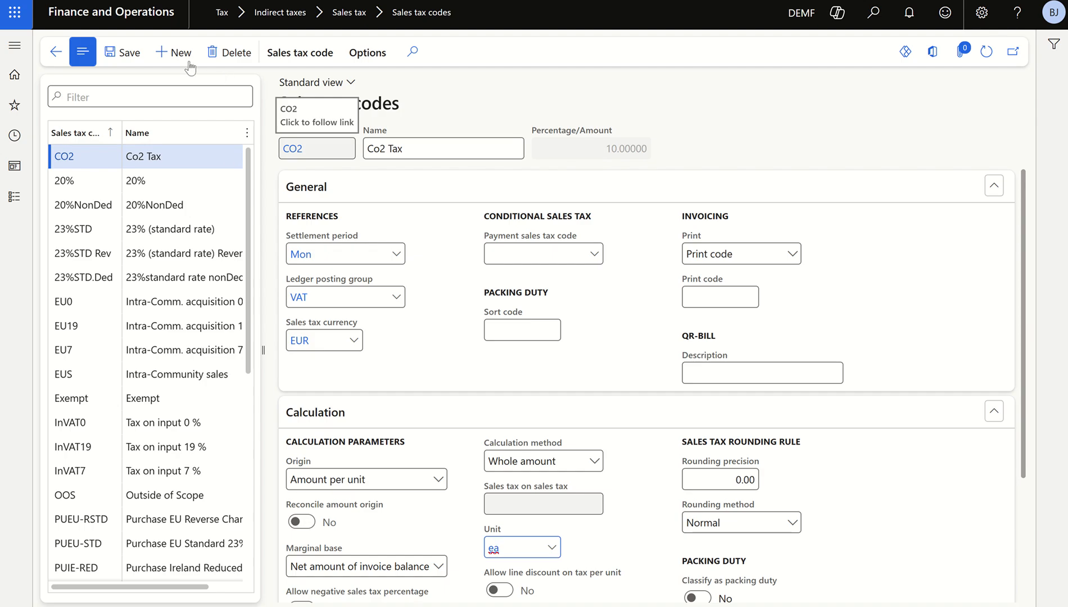
pyautogui.click(173, 52)
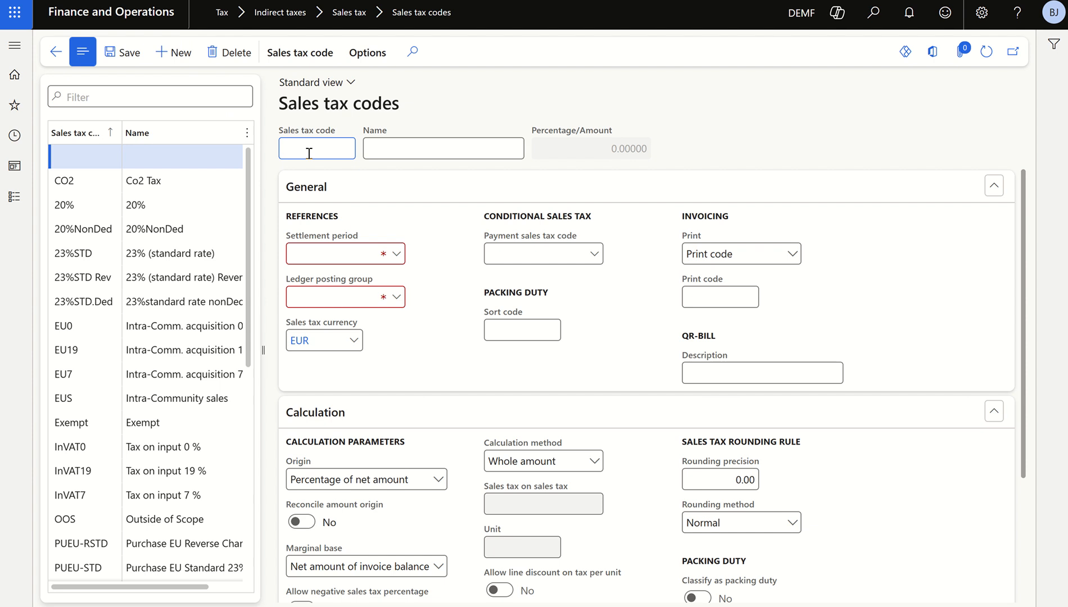
pyautogui.press('Tab')
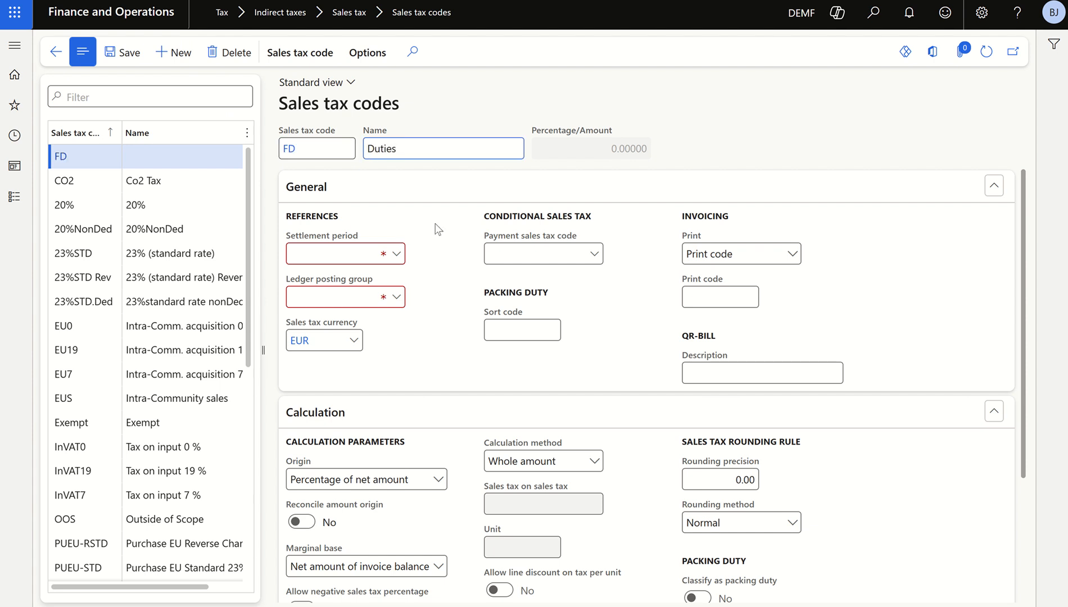
# Assign settlement period Mon and ledger posting group VAT to the FD sales tax code
pyautogui.click(396, 257)
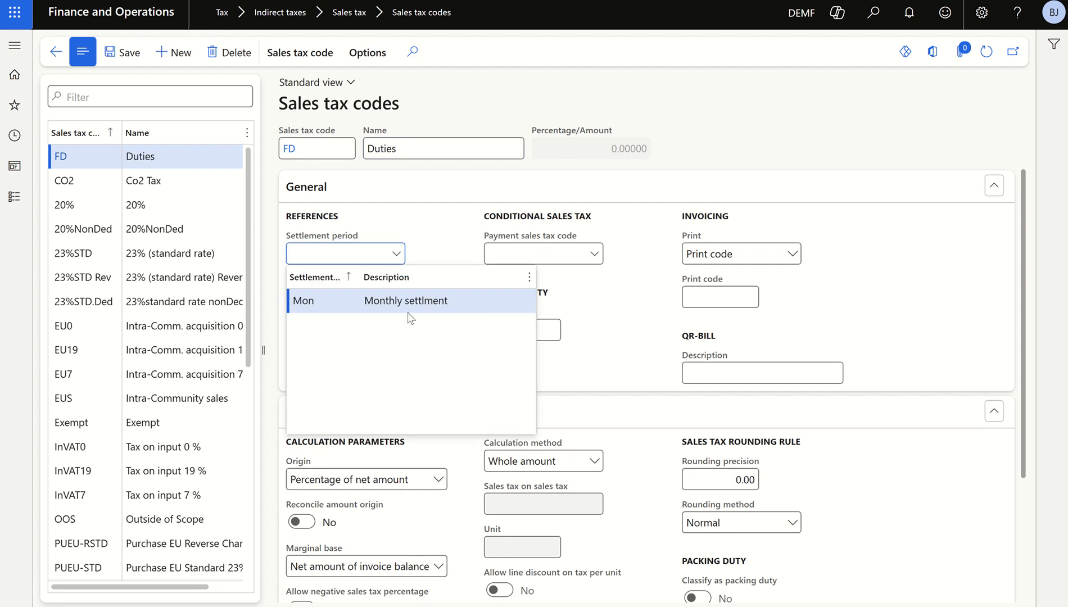
pyautogui.click(408, 306)
pyautogui.click(400, 299)
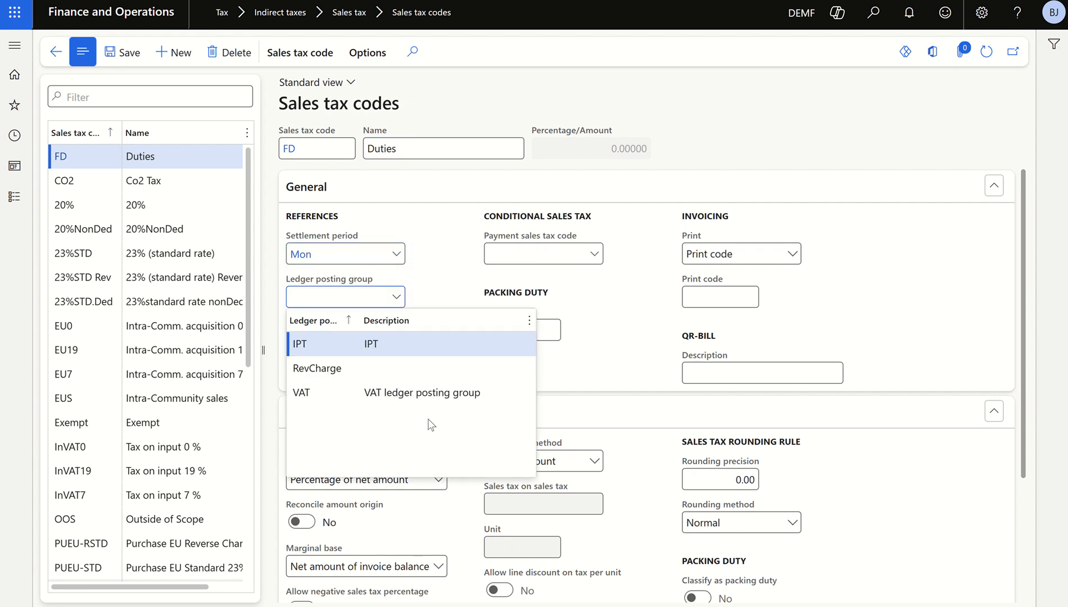
pyautogui.click(425, 392)
# Set the FD code's calculation origin to Amount per unit and its unit to ea
pyautogui.scroll(-1, 452, 450)
pyautogui.scroll(-2, 453, 457)
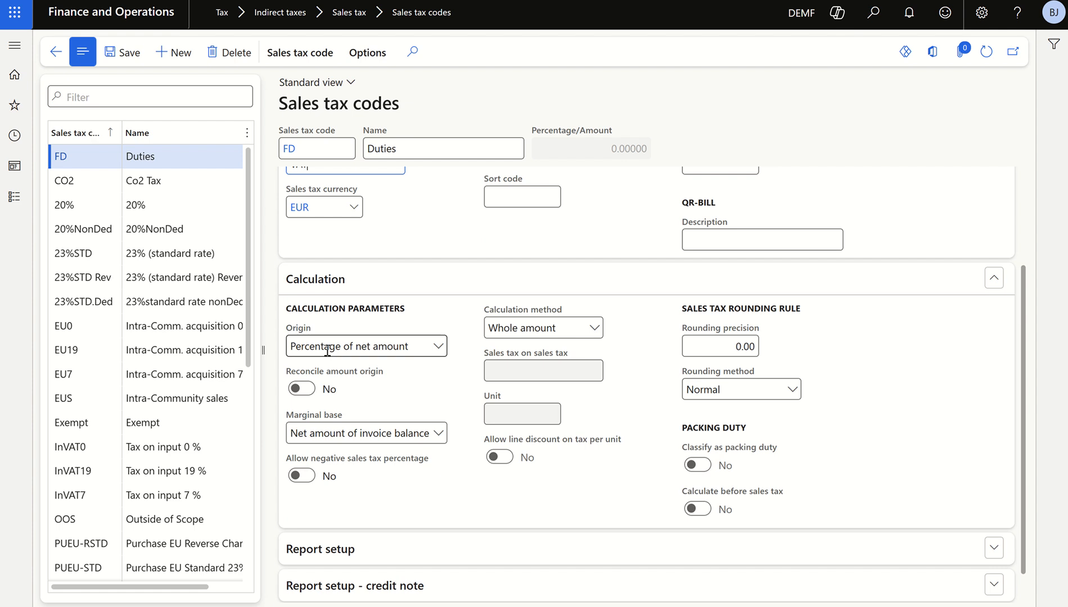
pyautogui.click(438, 347)
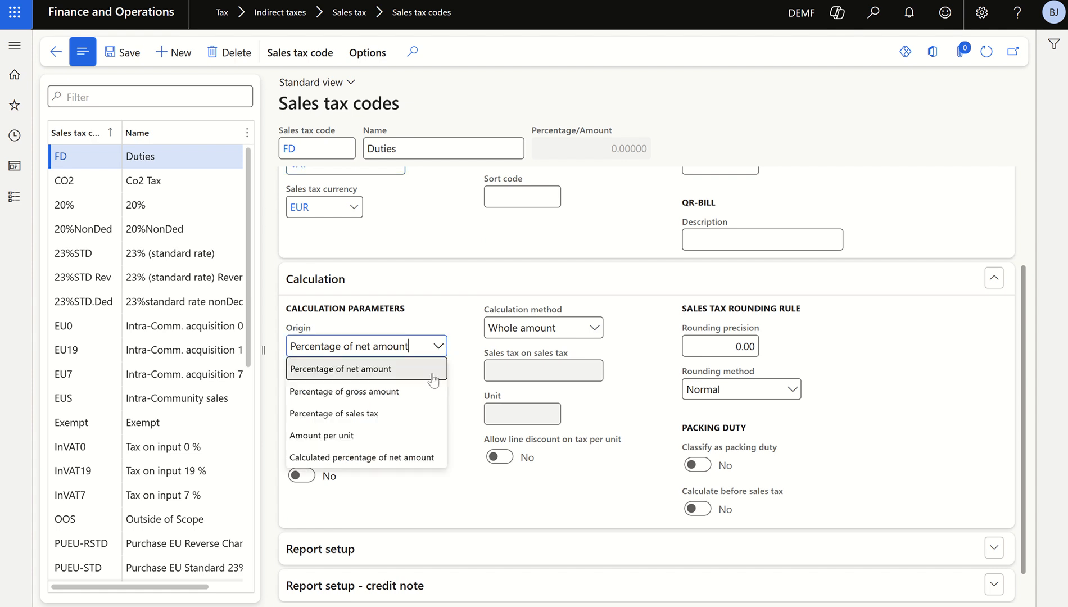
pyautogui.click(340, 436)
pyautogui.click(505, 414)
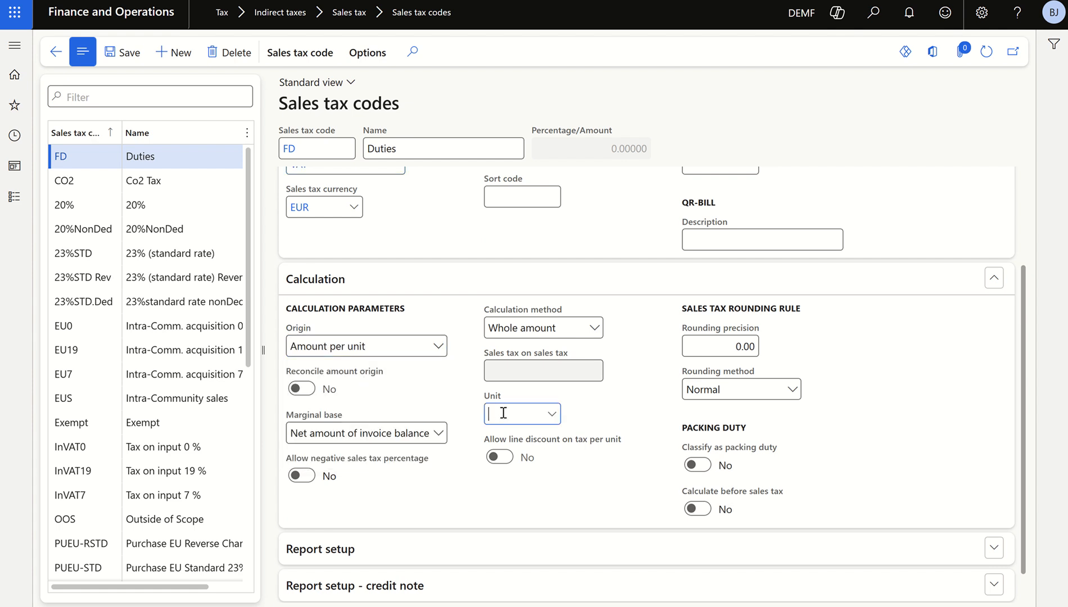
pyautogui.write('ea')
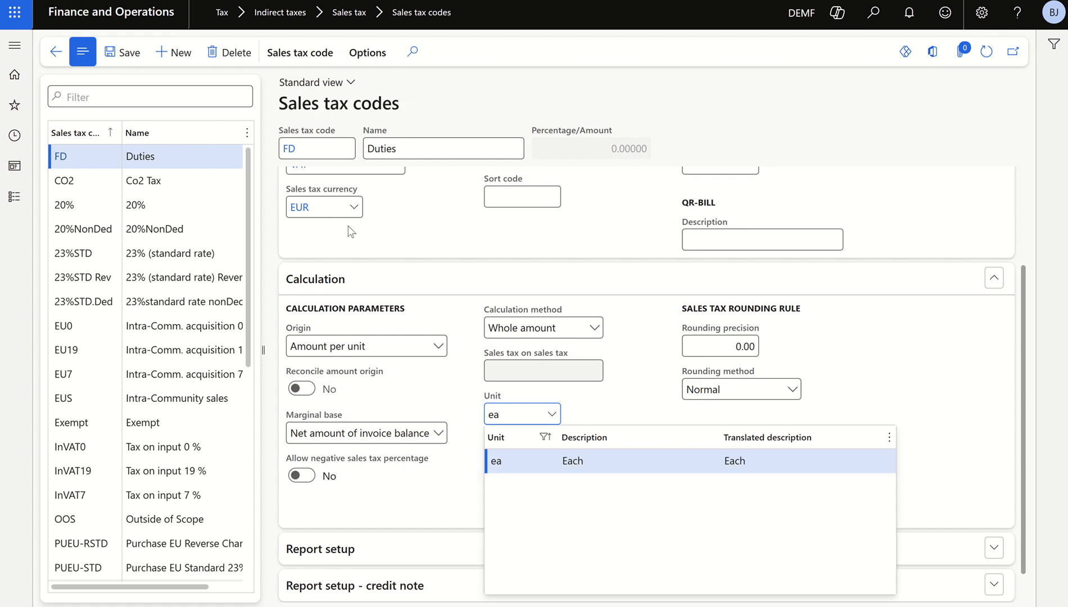
pyautogui.click(630, 463)
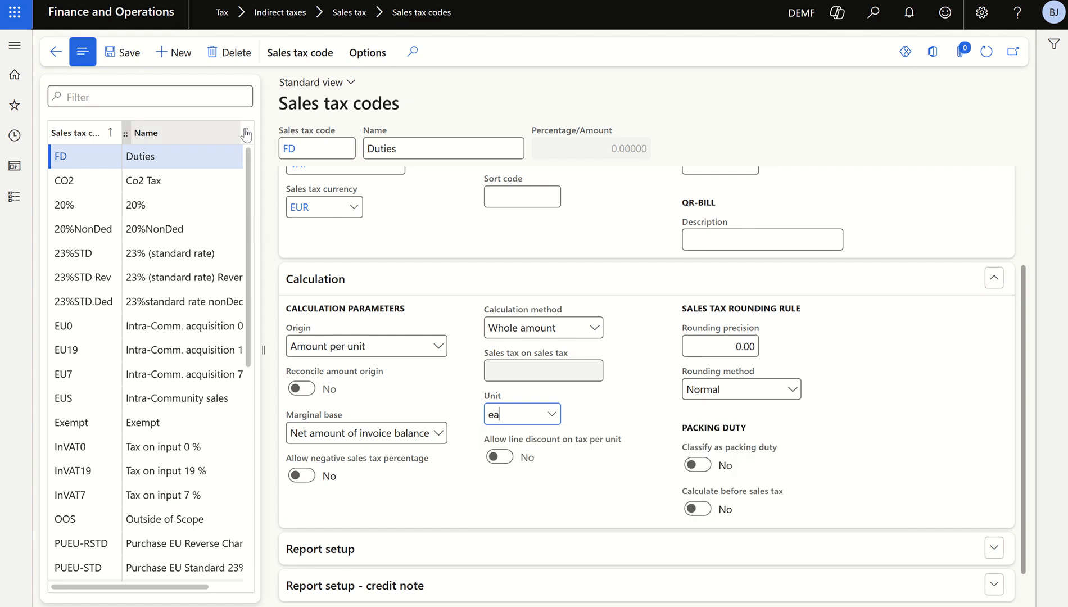
# Open the values of the FD sales tax code, enter a value of 20 and save it
pyautogui.click(315, 57)
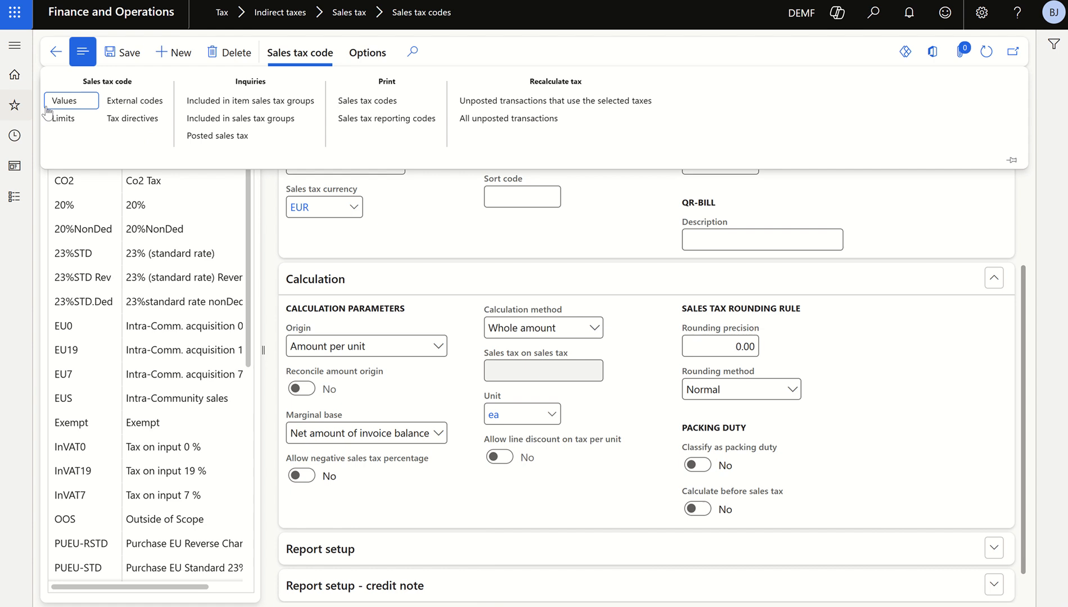
pyautogui.click(59, 101)
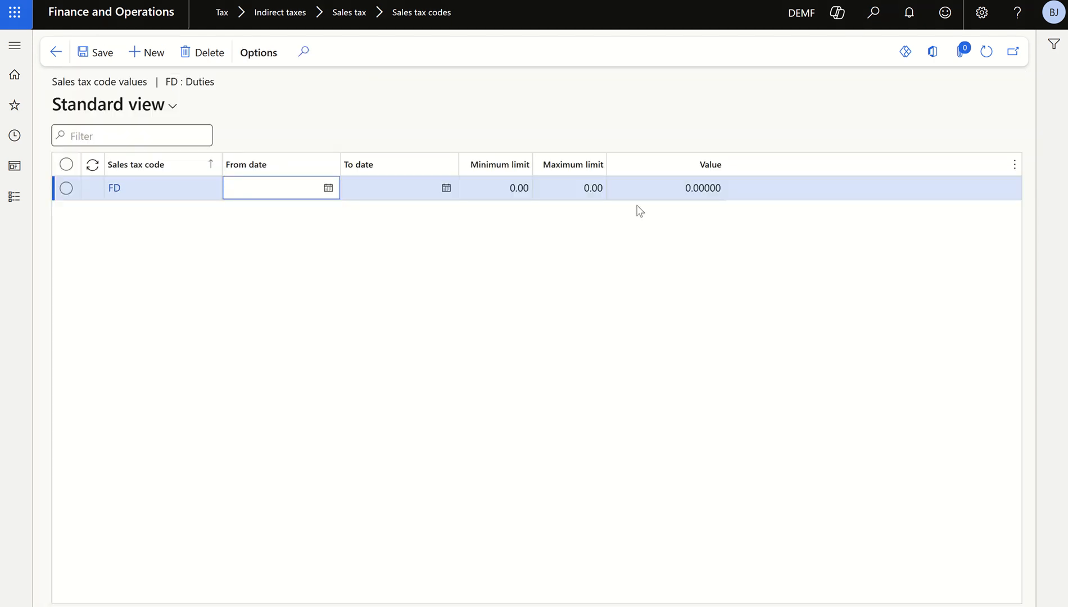
pyautogui.click(655, 191)
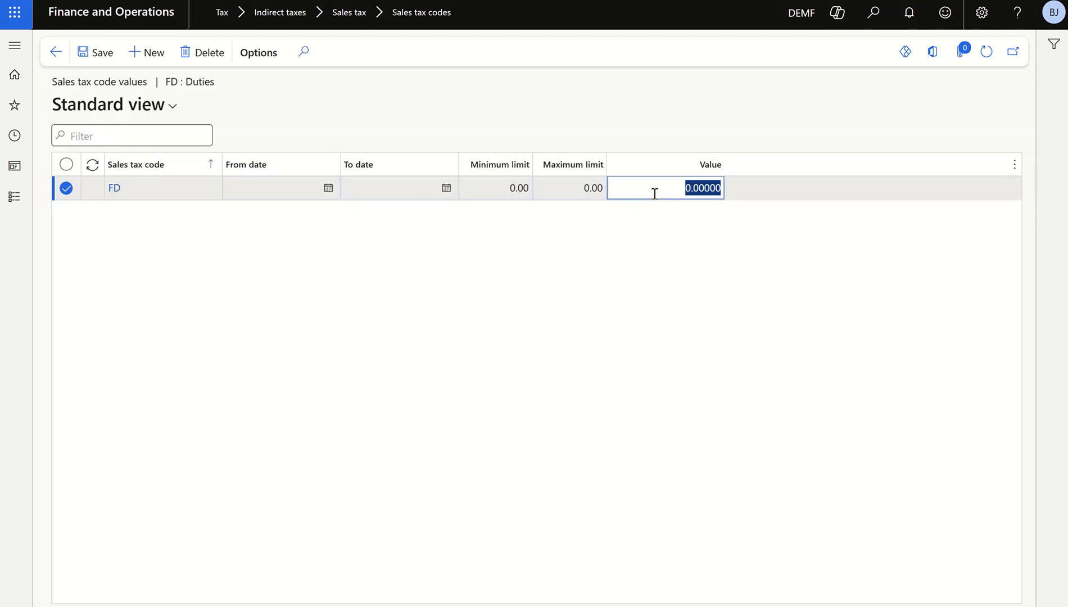
pyautogui.write('25')
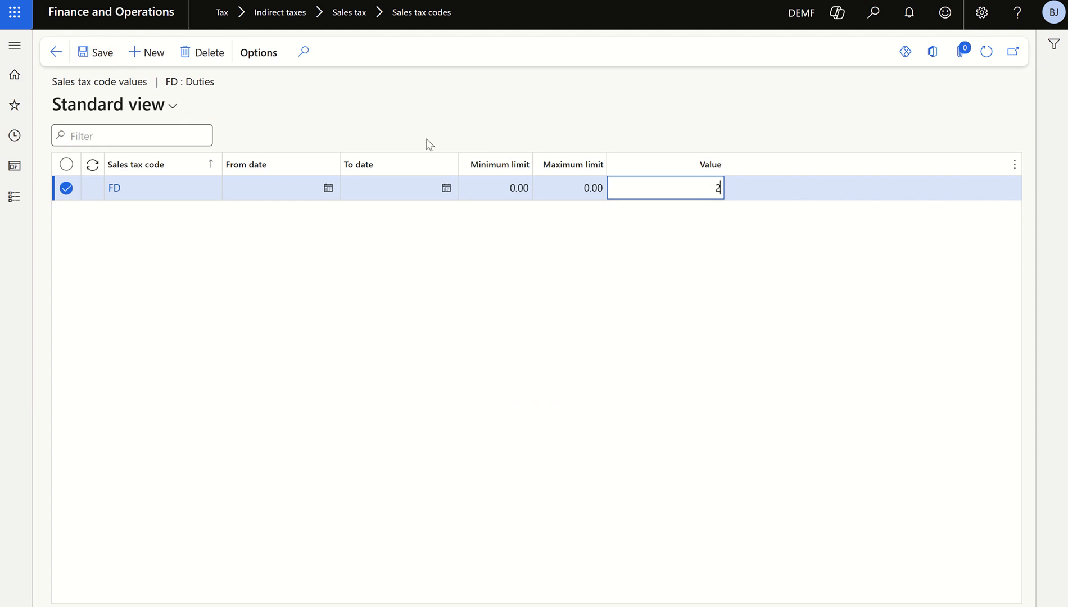
pyautogui.click(90, 56)
# Check the Duties unit price in the Excel sheet, correct the FD value to 25, save it and return to the sales tax codes page
pyautogui.hotkey('alt', 'Tab')
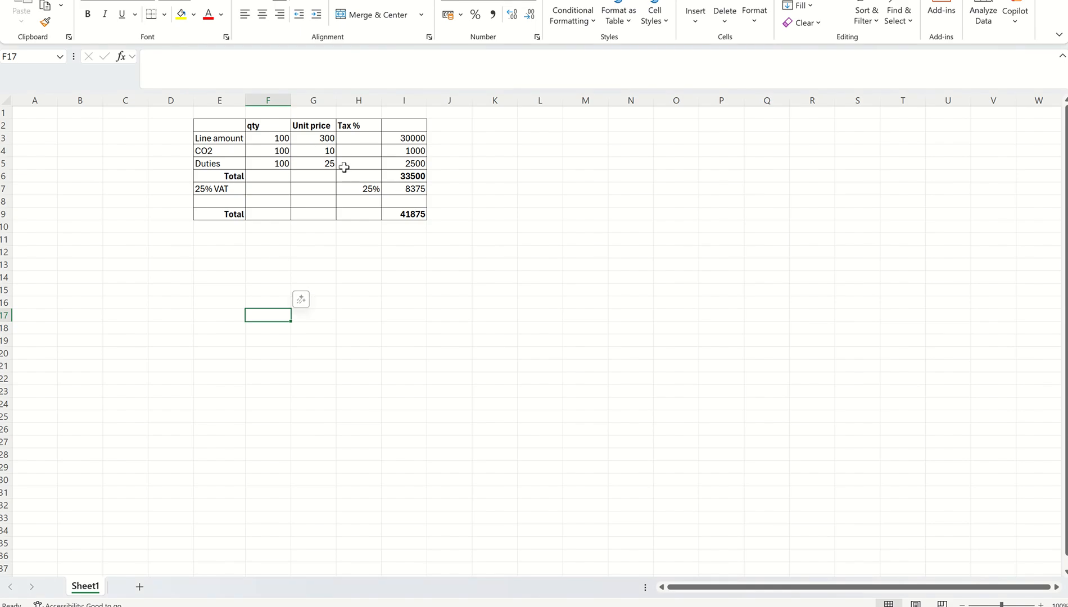
pyautogui.hotkey('alt', 'Tab')
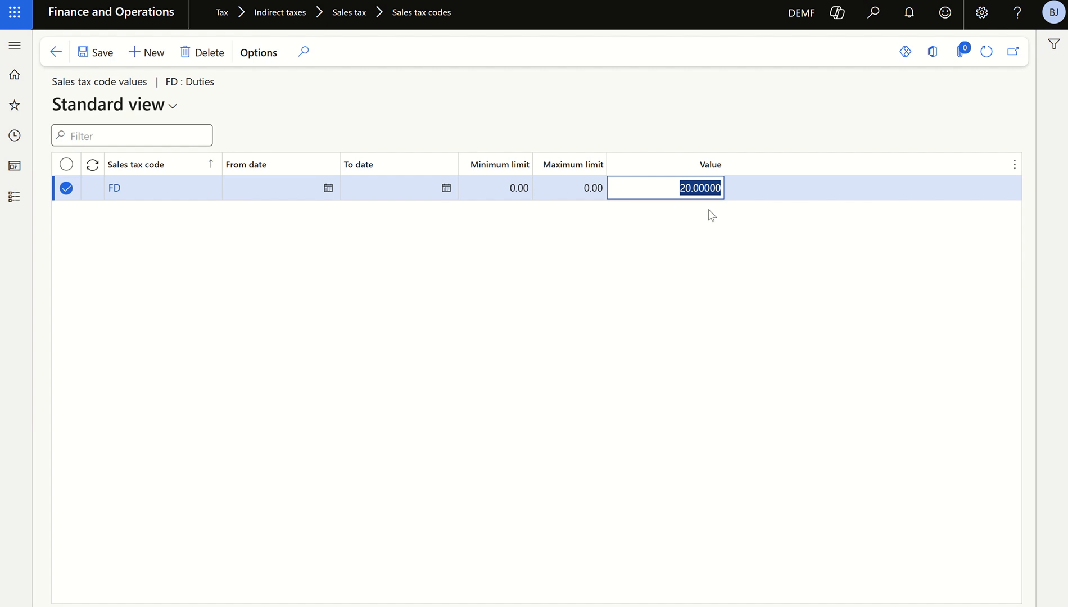
pyautogui.write('25')
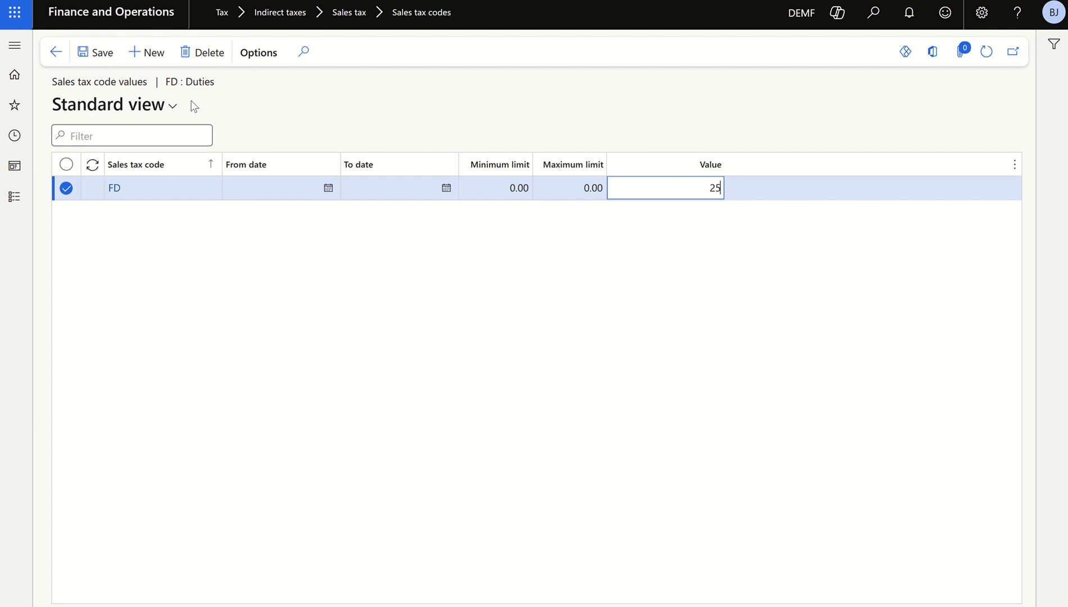
pyautogui.click(96, 52)
pyautogui.click(52, 56)
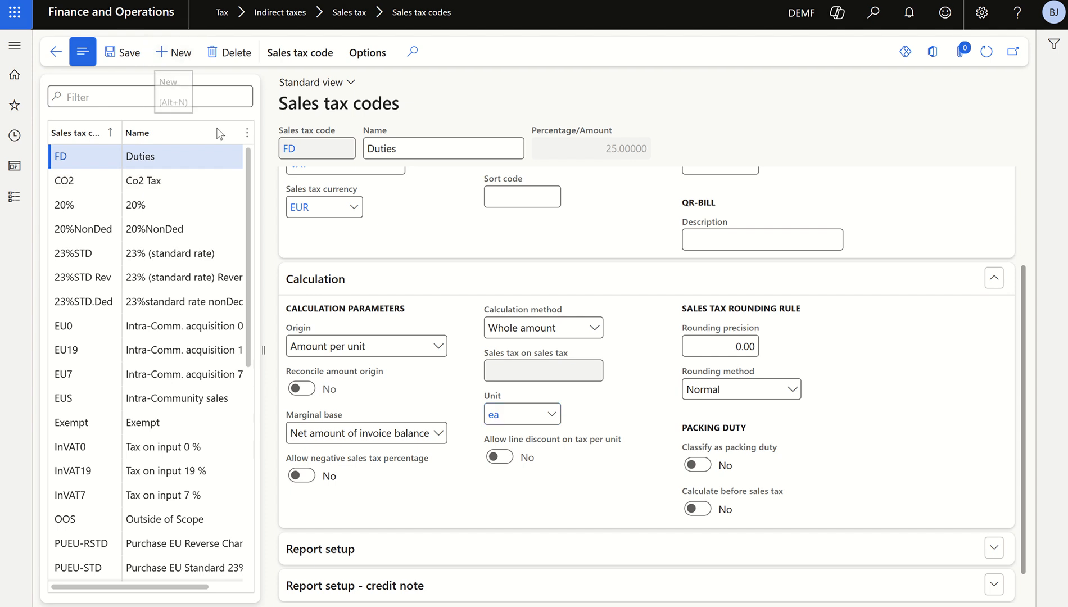
# Check the VAT line in the Excel sheet and create a new sales tax code 25% VAT with the name VAT
pyautogui.click(189, 58)
pyautogui.hotkey('alt', 'Tab')
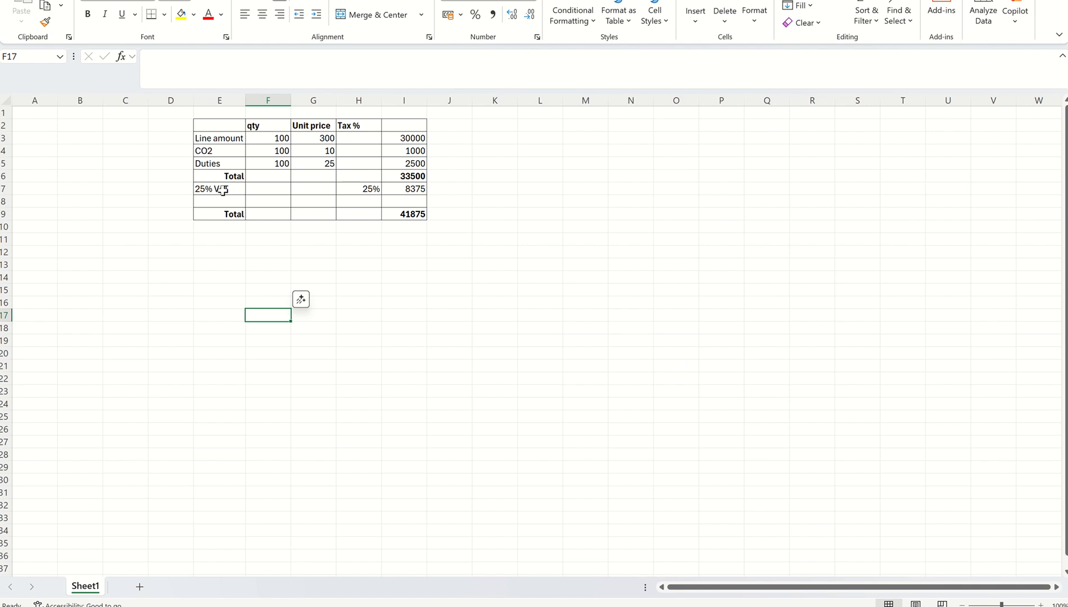
pyautogui.hotkey('alt', 'Tab')
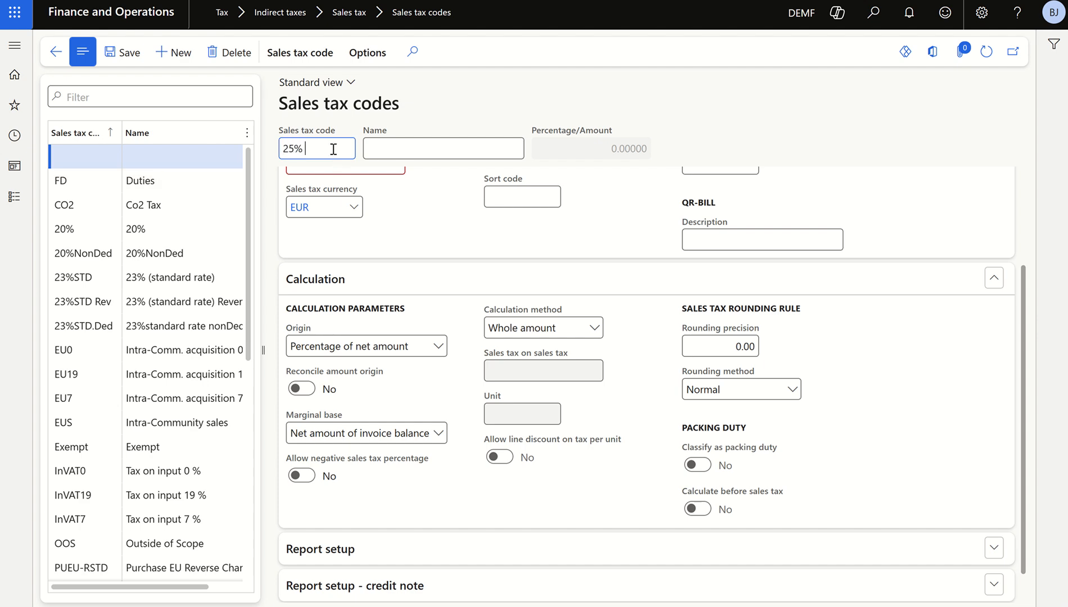
pyautogui.press('Tab')
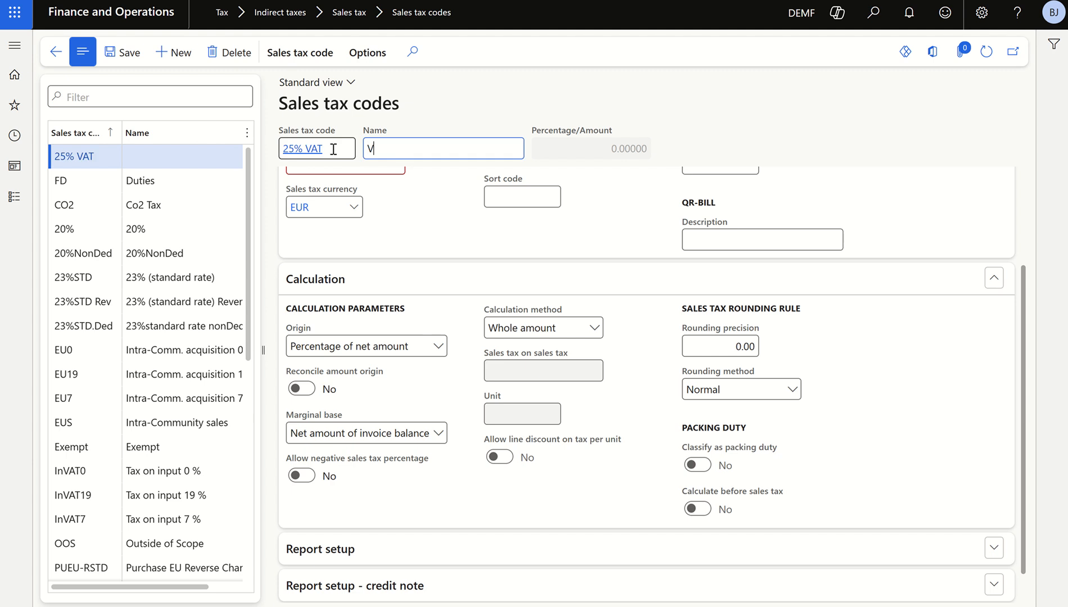
# Assign settlement period Mon and ledger posting group VAT to the 25% VAT sales tax code
pyautogui.scroll(3, 457, 262)
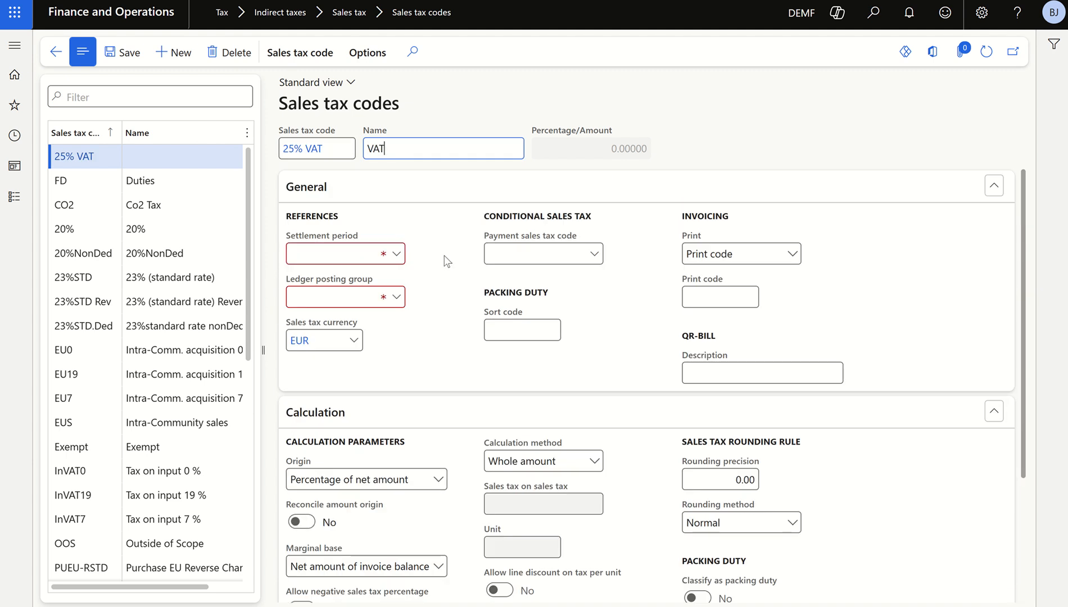
pyautogui.click(397, 255)
pyautogui.click(410, 303)
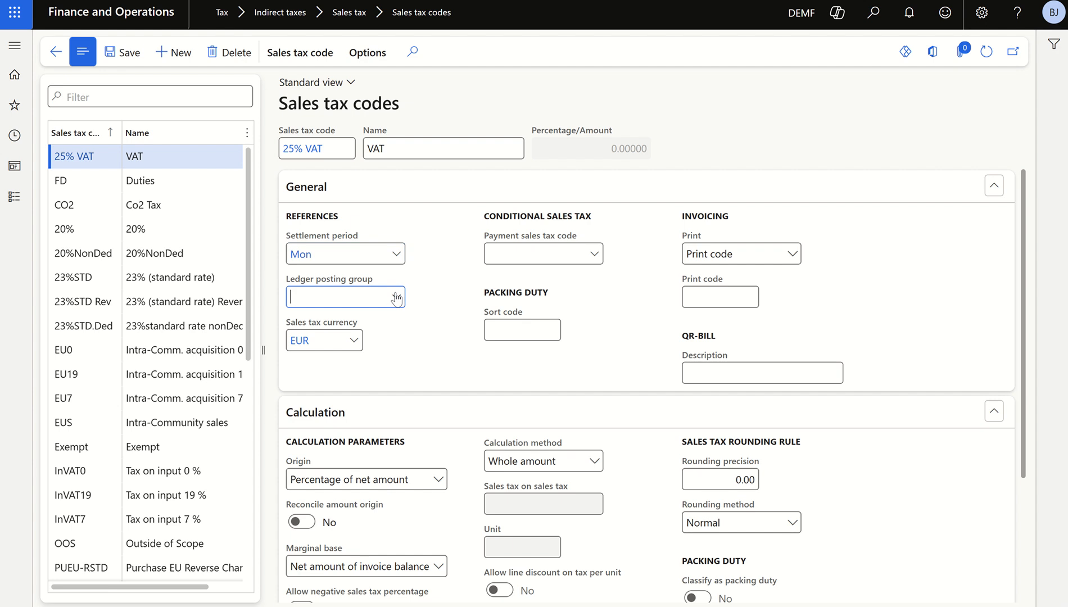
pyautogui.click(396, 297)
pyautogui.click(427, 396)
# Set the 25% VAT code's origin to Percentage of gross amount and its marginal base to Invoice total incl. other sales tax amounts
pyautogui.scroll(-1, 427, 376)
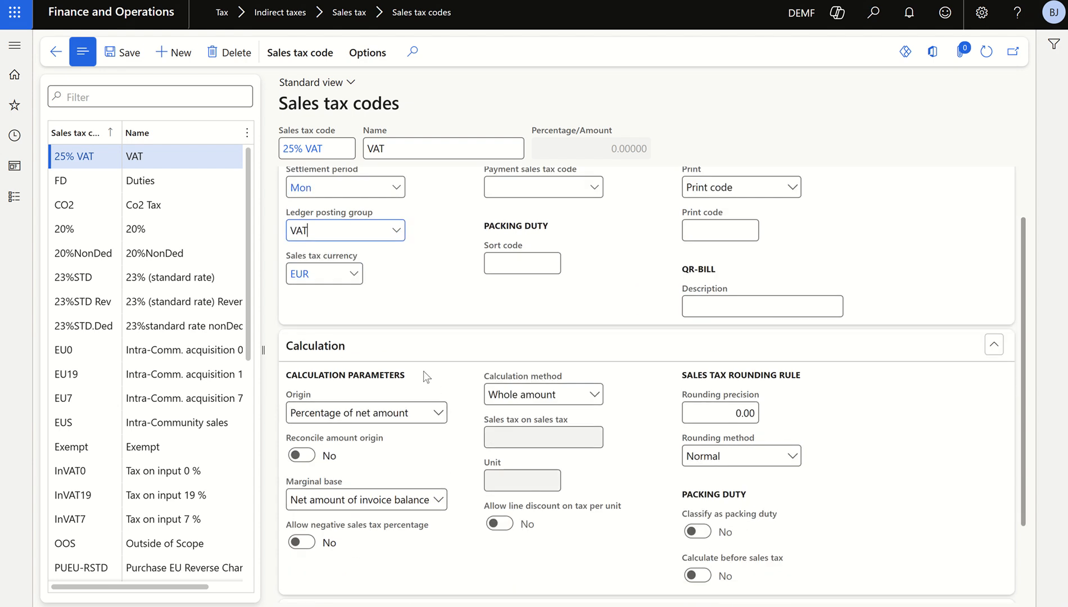
pyautogui.hotkey('alt', 'Tab')
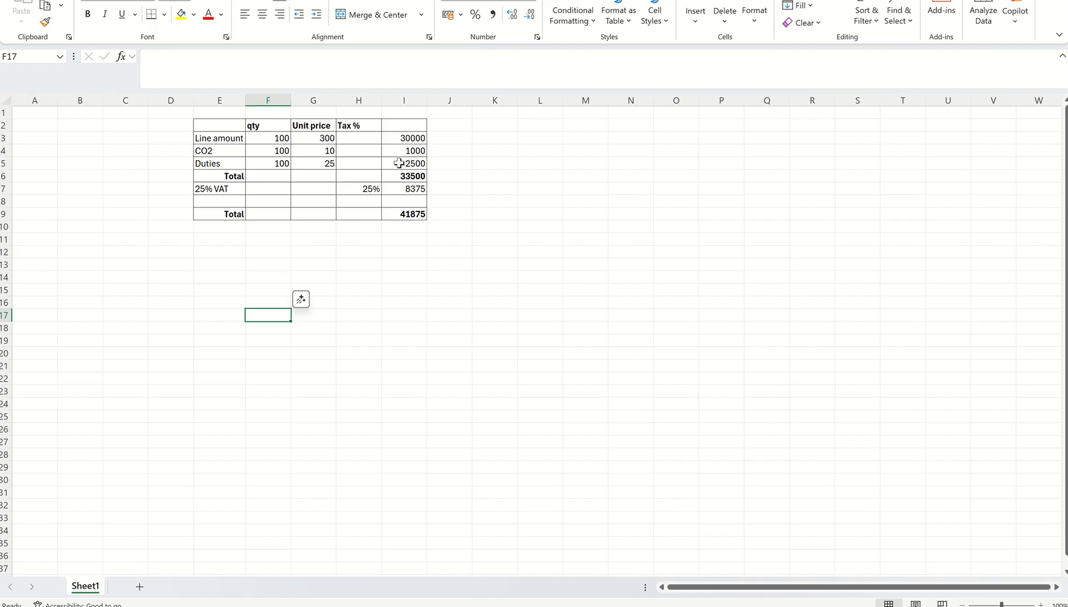
pyautogui.hotkey('alt', 'Tab')
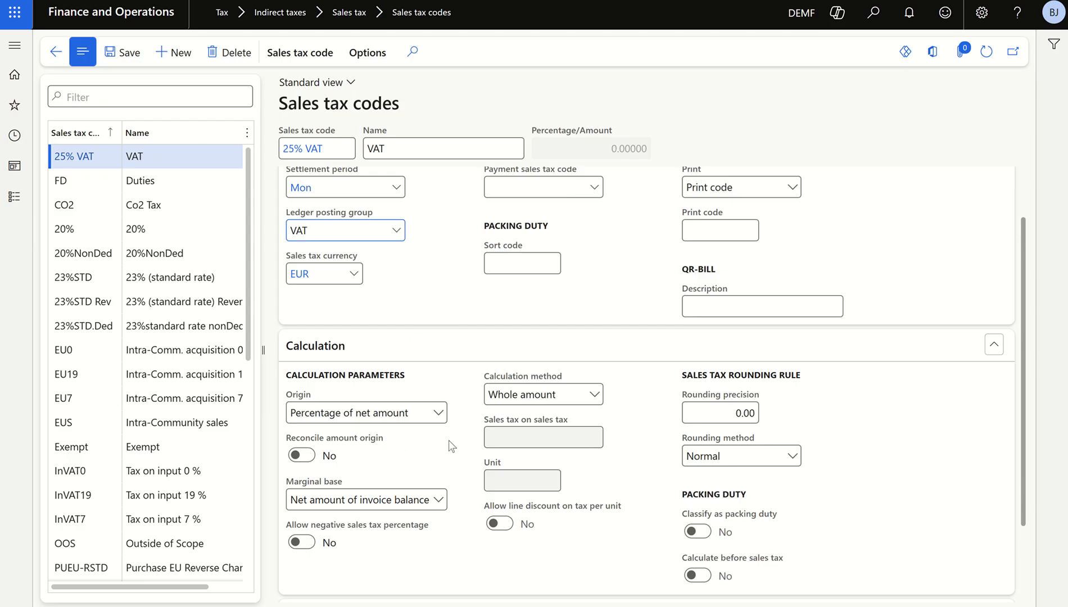
pyautogui.click(437, 416)
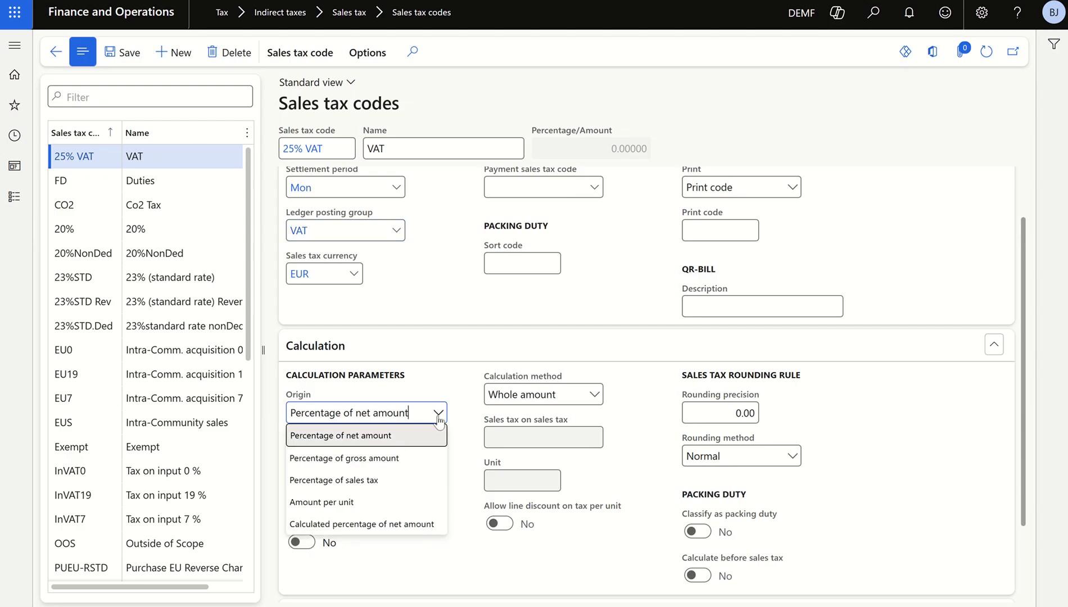
pyautogui.click(367, 459)
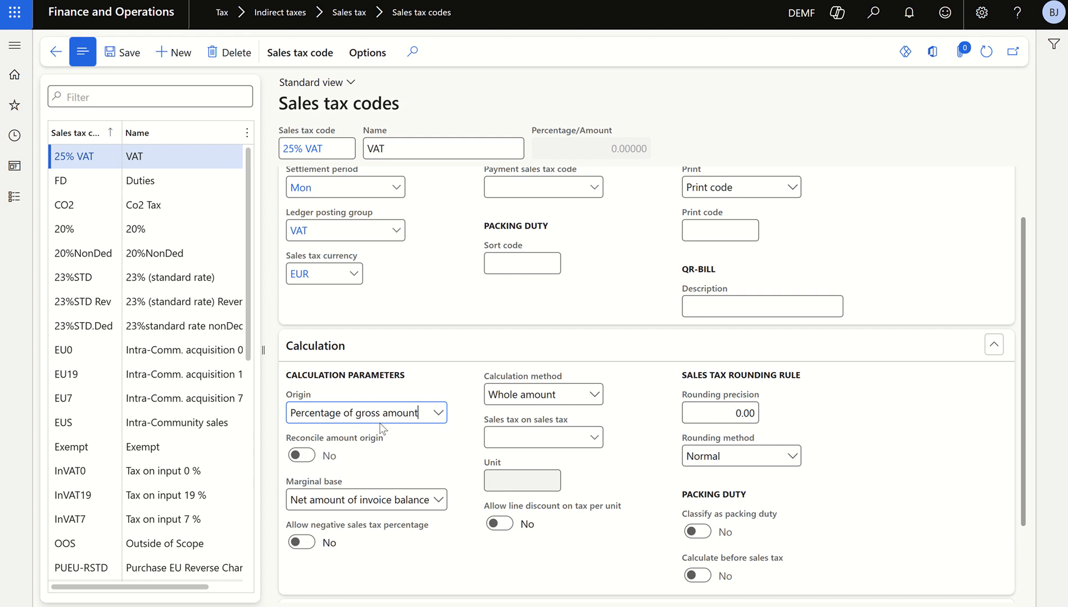
pyautogui.scroll(-2, 418, 464)
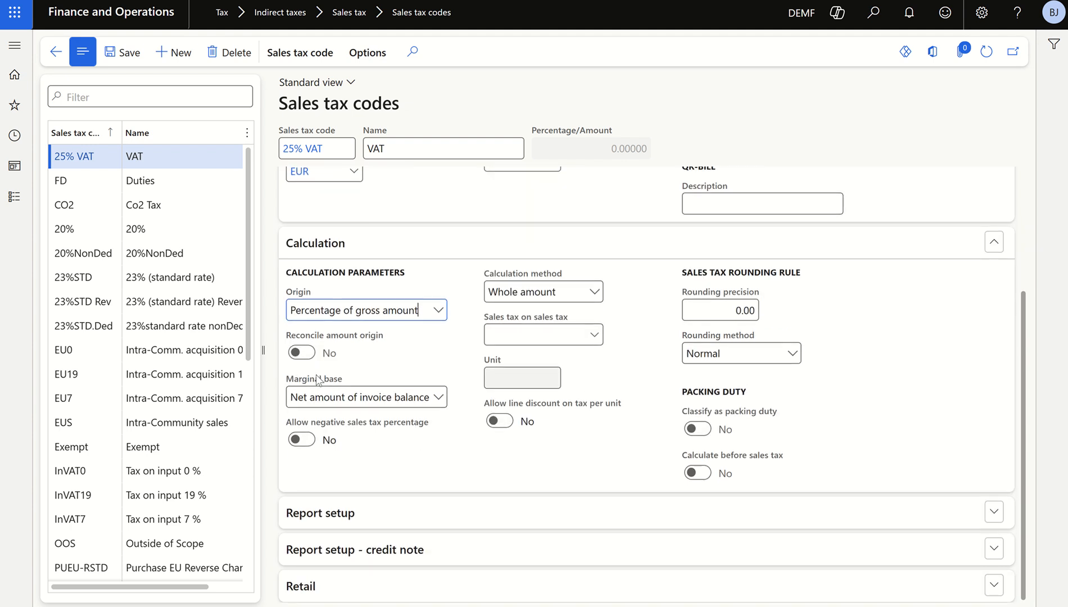
pyautogui.click(440, 400)
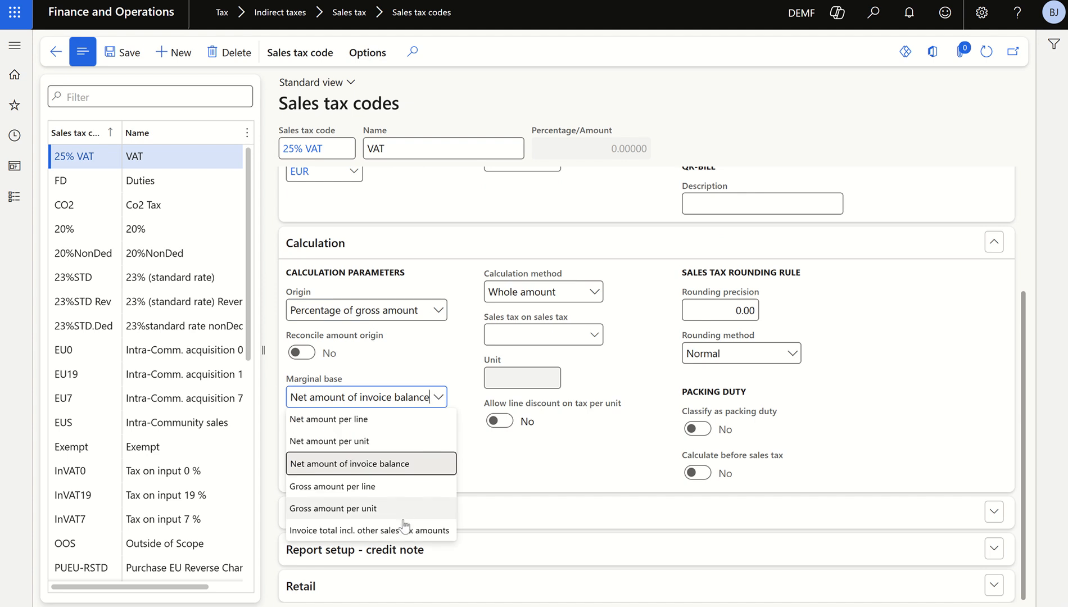
pyautogui.click(372, 531)
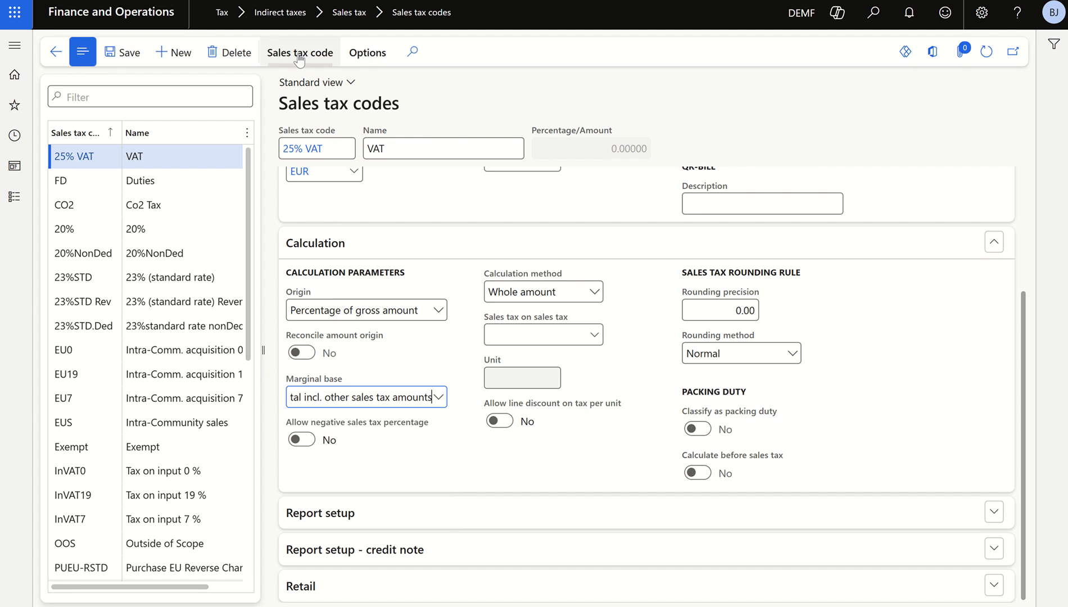
# Set the value of the 25% VAT sales tax code to 25, save it and return to the sales tax codes page
pyautogui.click(319, 56)
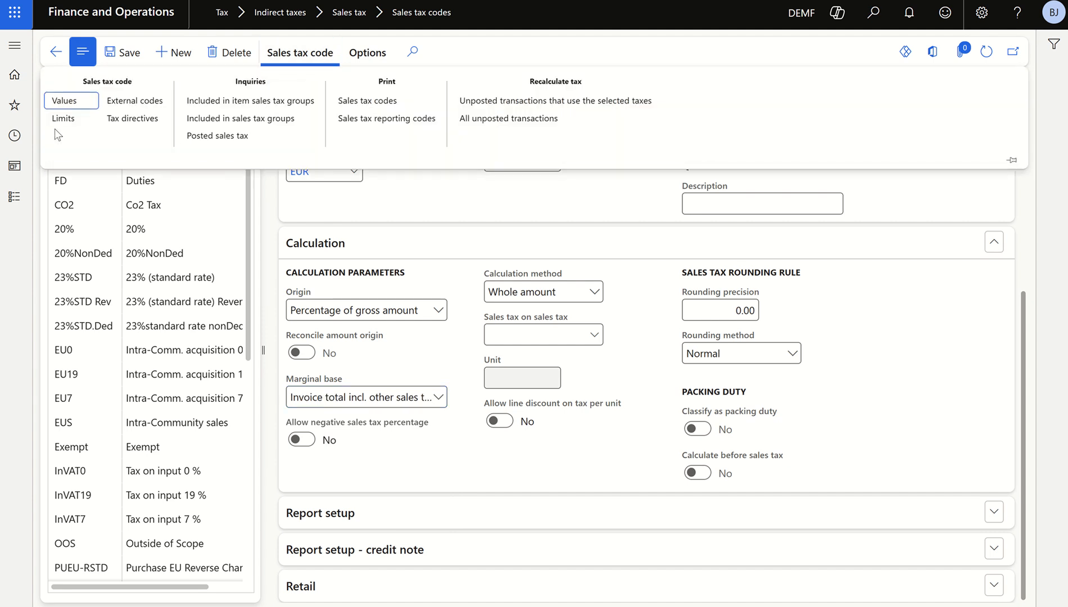
pyautogui.click(56, 102)
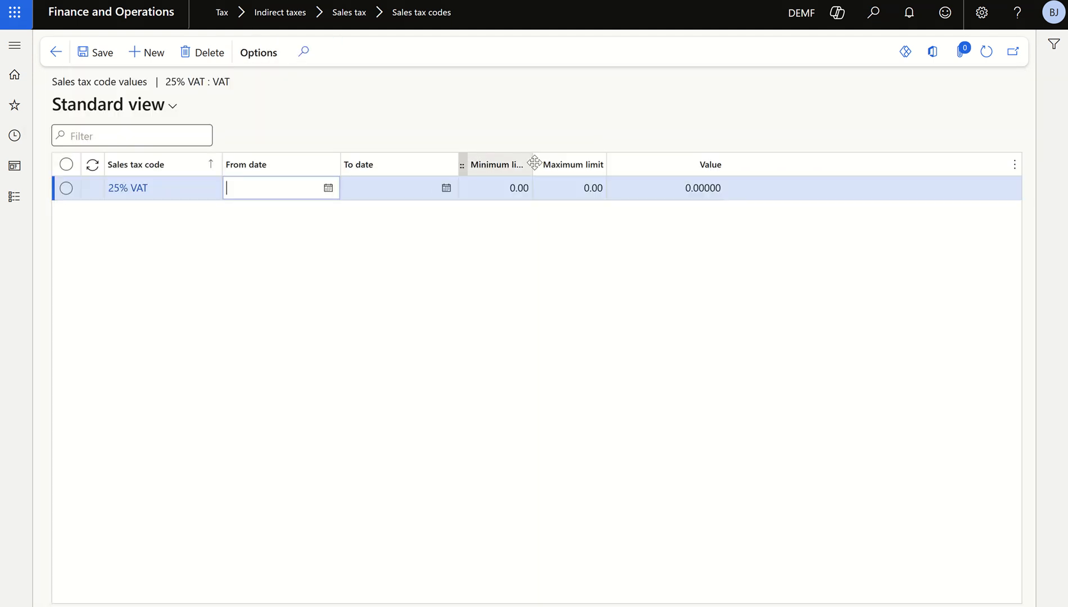
pyautogui.click(668, 194)
pyautogui.hotkey('ctrl', 'a')
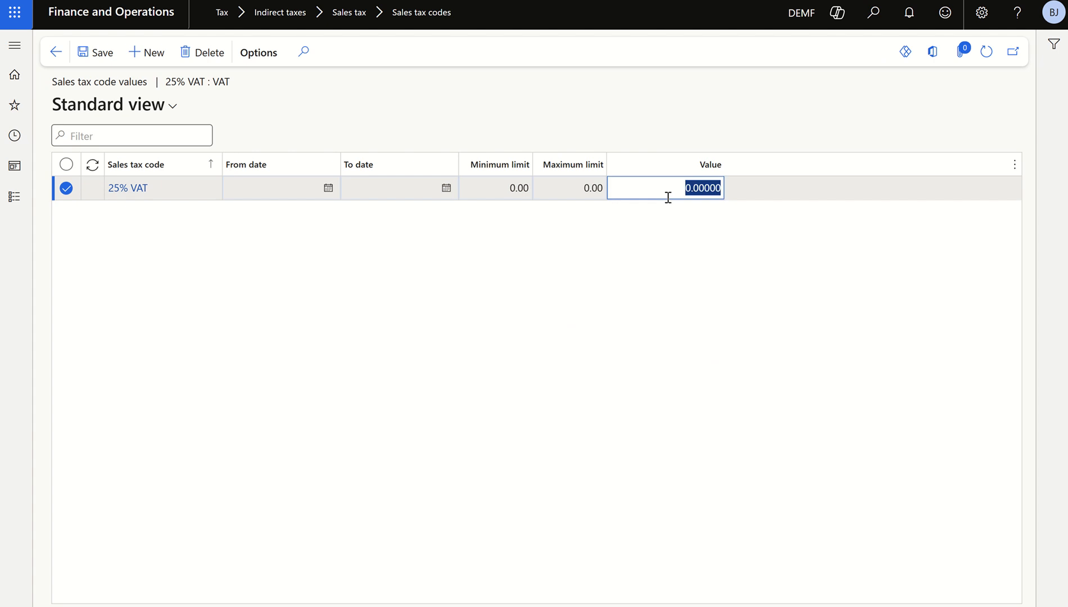
pyautogui.write('25')
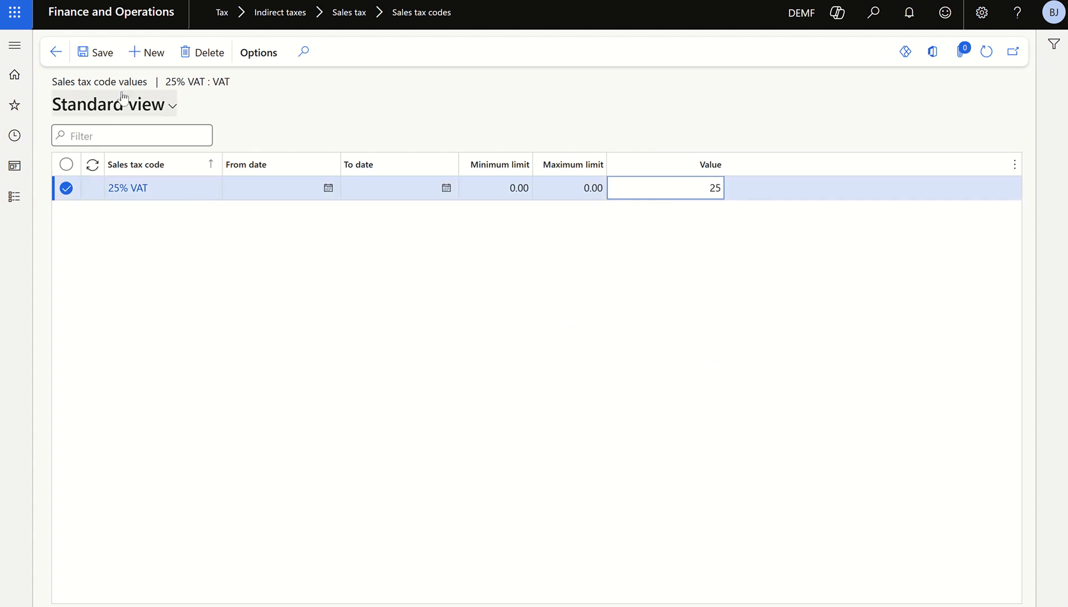
pyautogui.click(96, 53)
pyautogui.click(55, 52)
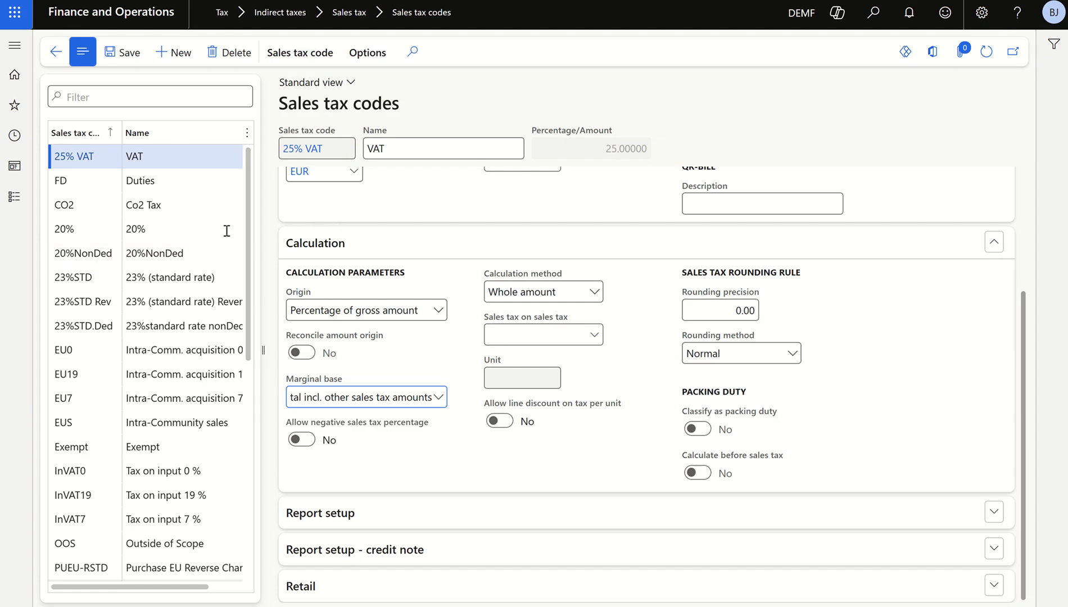
# Go to the sales tax groups page and create a new sales tax group named Energy
pyautogui.click(15, 198)
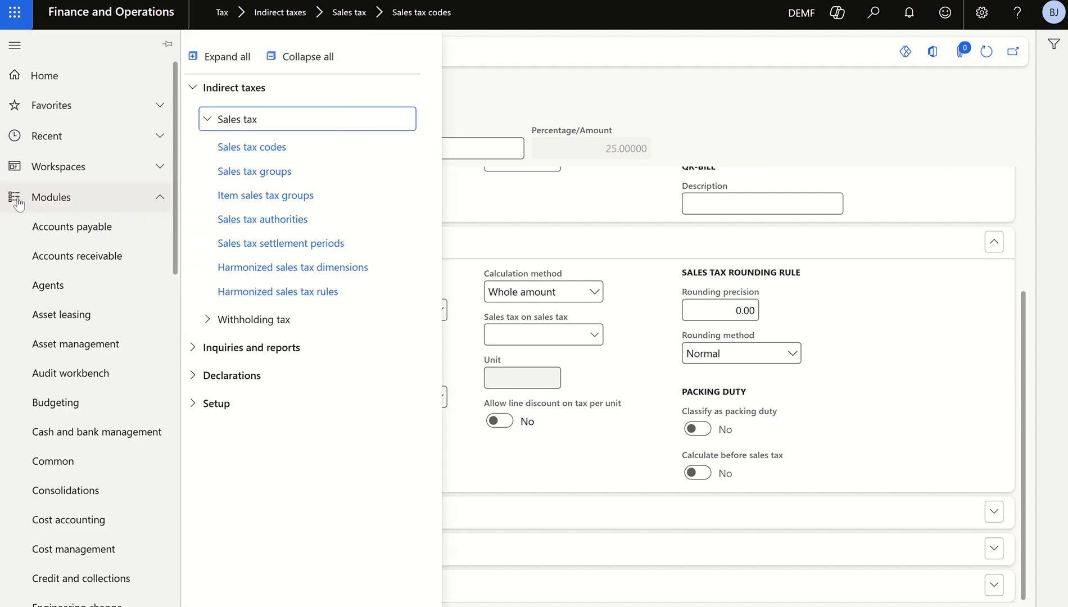
pyautogui.click(257, 172)
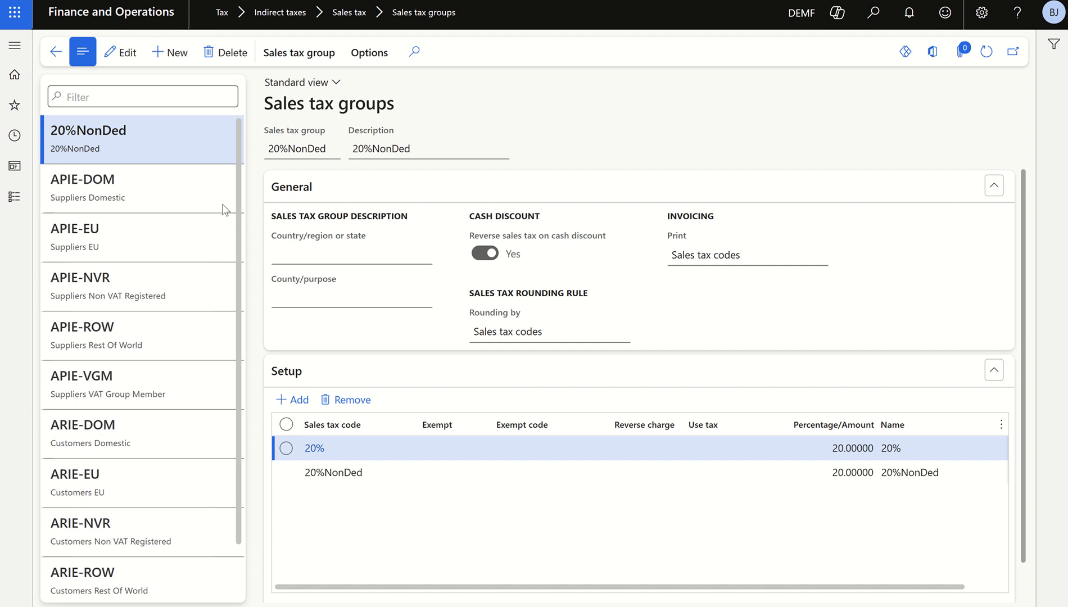
pyautogui.hotkey('alt', 'n')
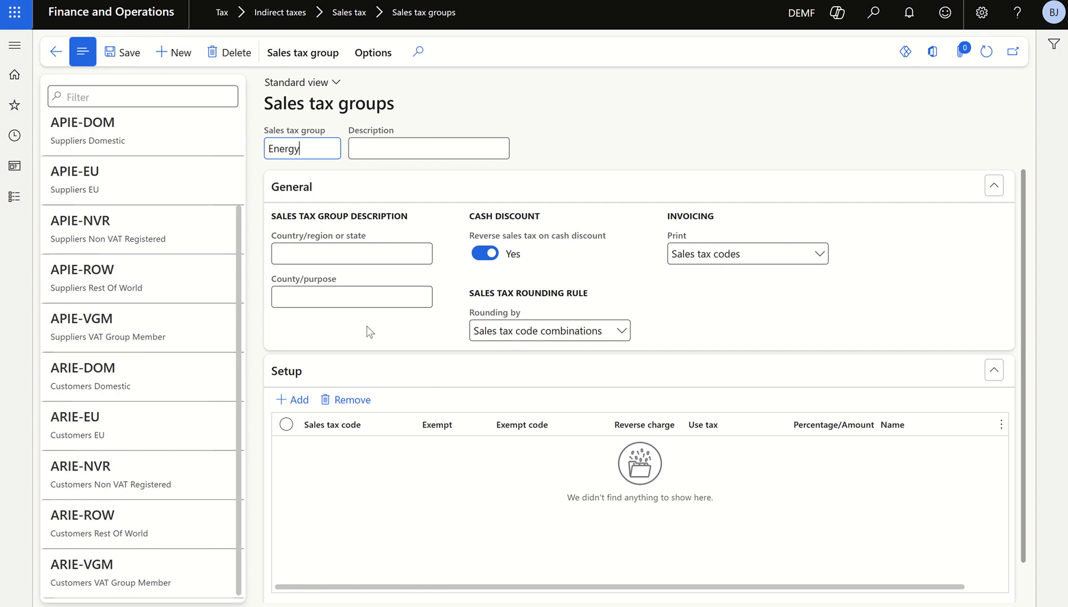
# Add the sales tax code CO2 to the setup of the Energy sales tax group
pyautogui.scroll(-1, 360, 393)
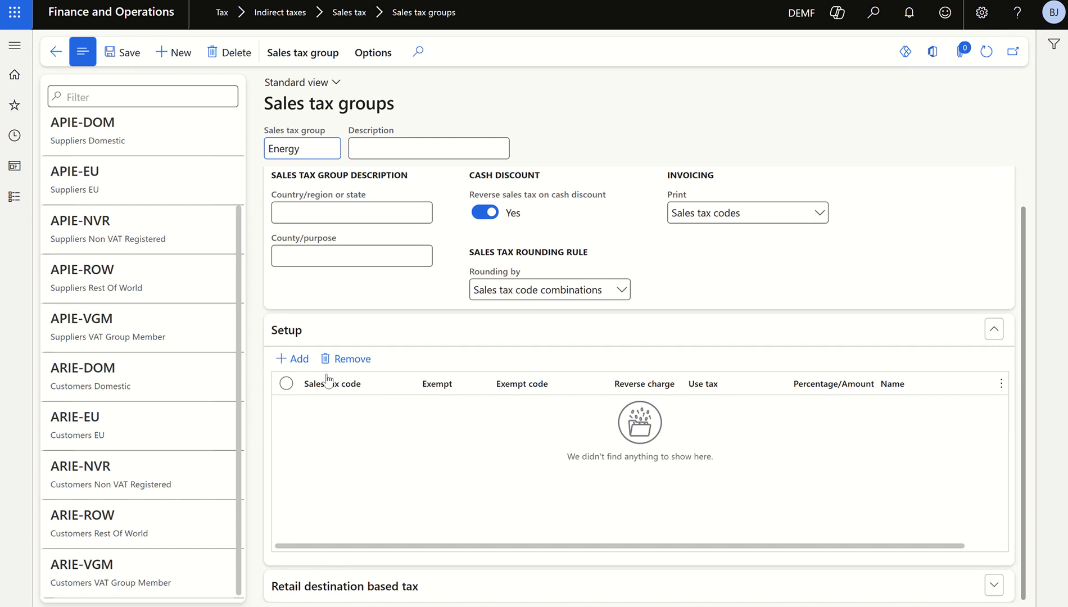
pyautogui.click(306, 360)
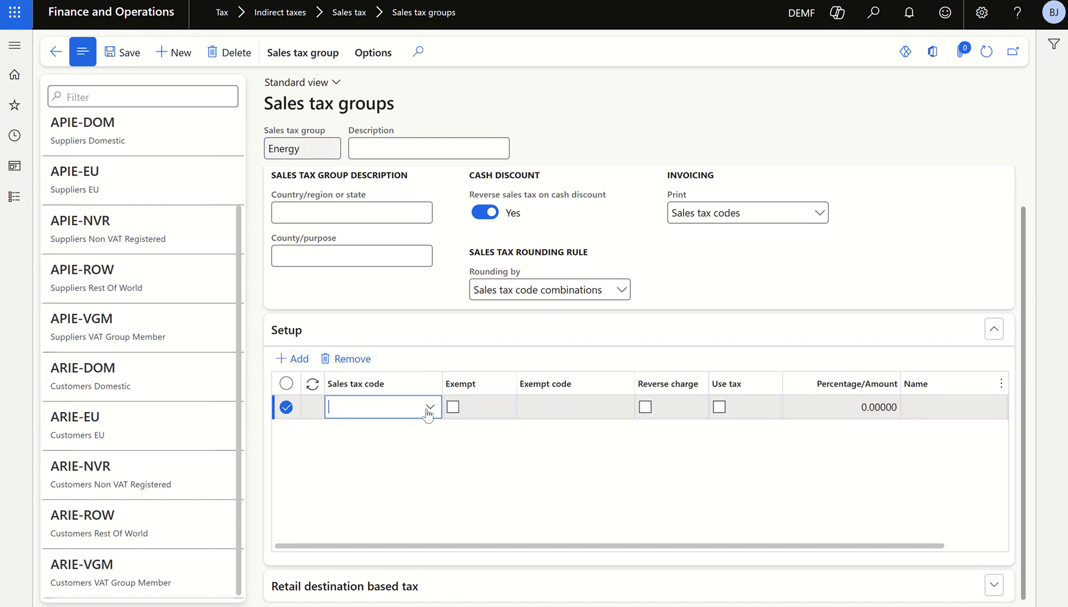
pyautogui.click(430, 410)
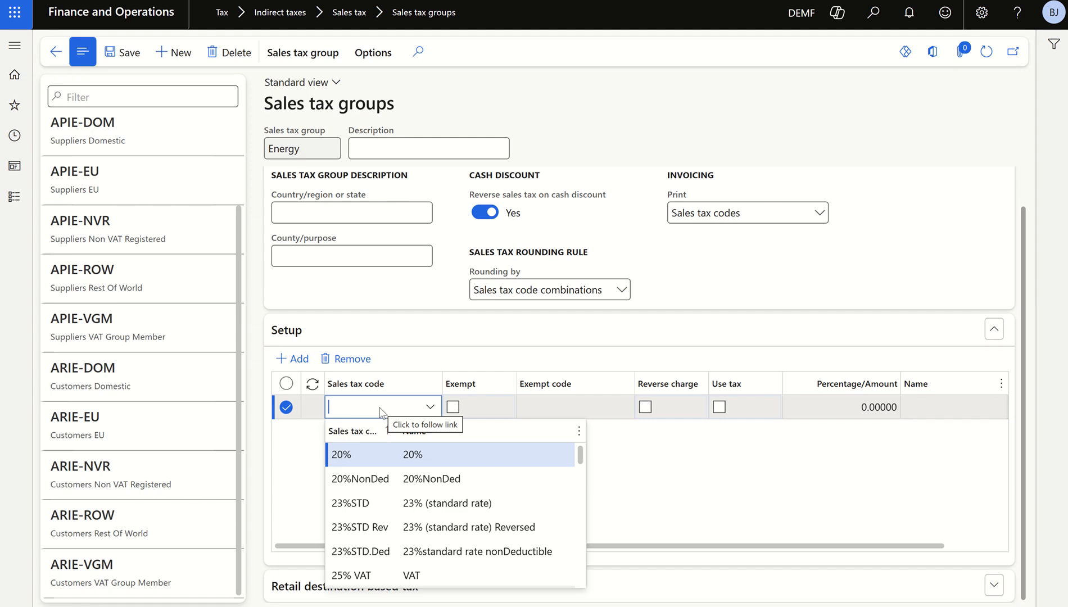
pyautogui.write('co2')
pyautogui.click(425, 455)
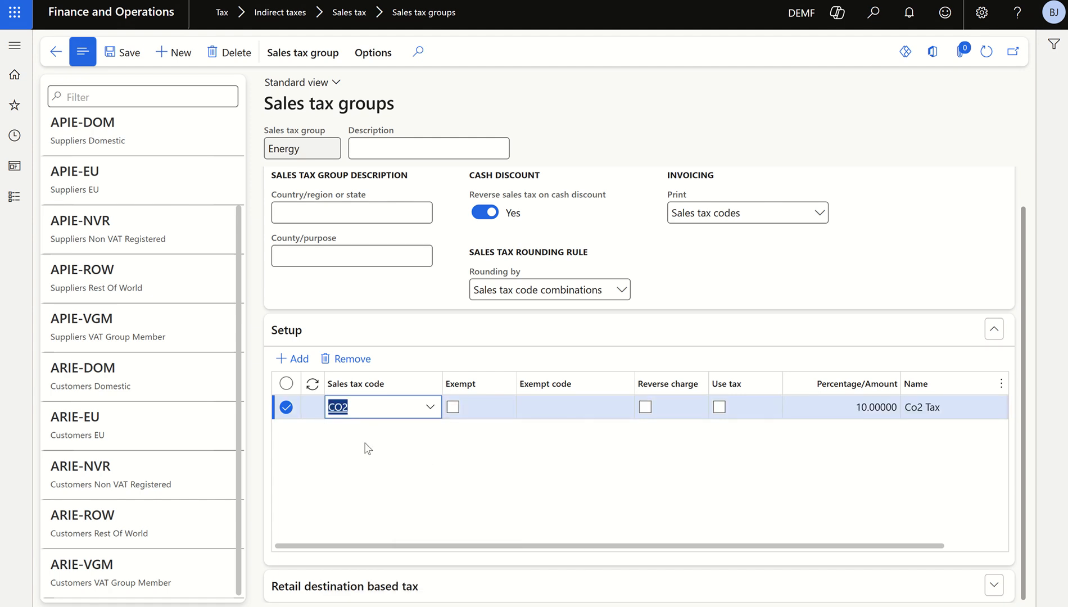
# Add the sales tax codes FD and 25% VAT to the Energy sales tax group and save it
pyautogui.click(291, 359)
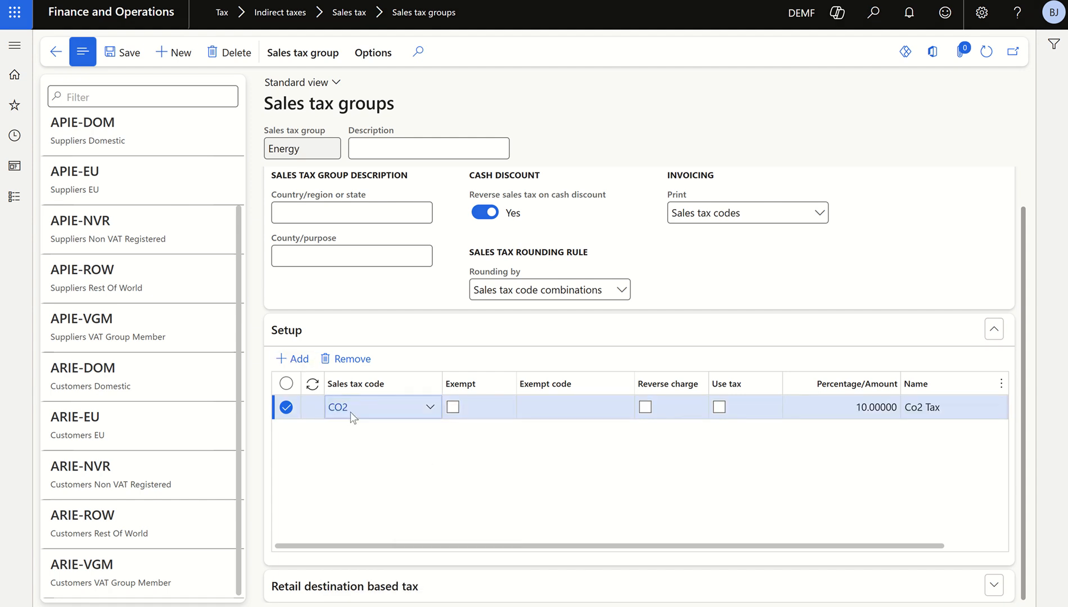
pyautogui.click(430, 409)
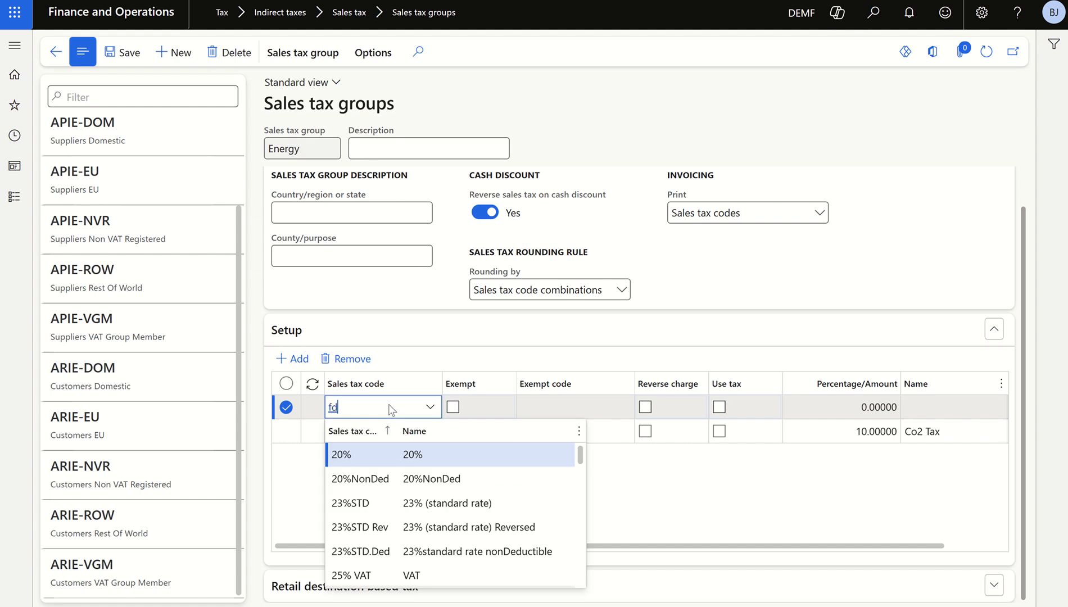
pyautogui.click(426, 456)
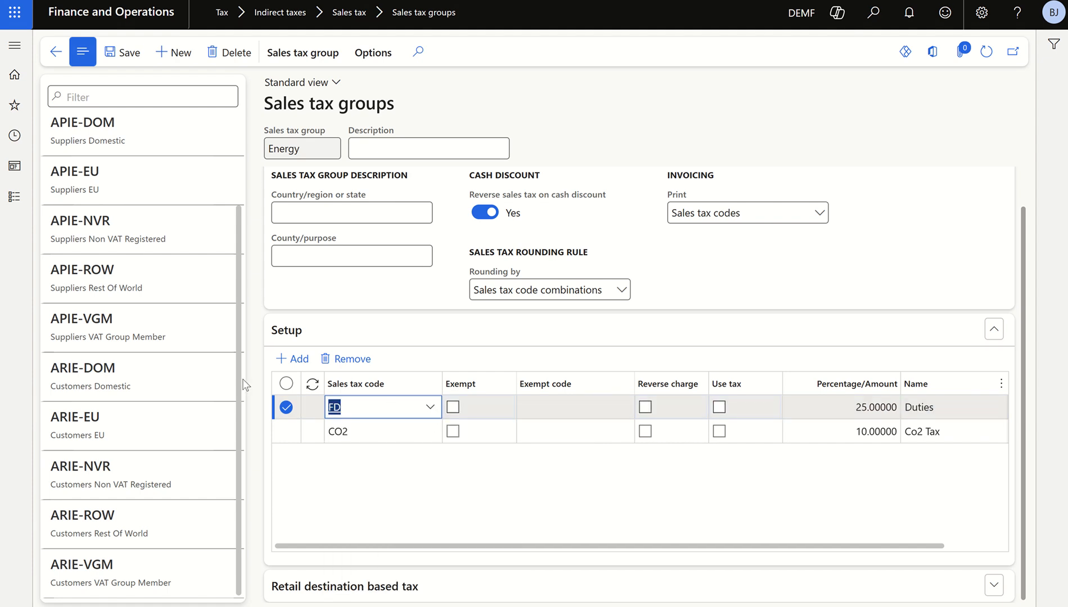
pyautogui.click(292, 359)
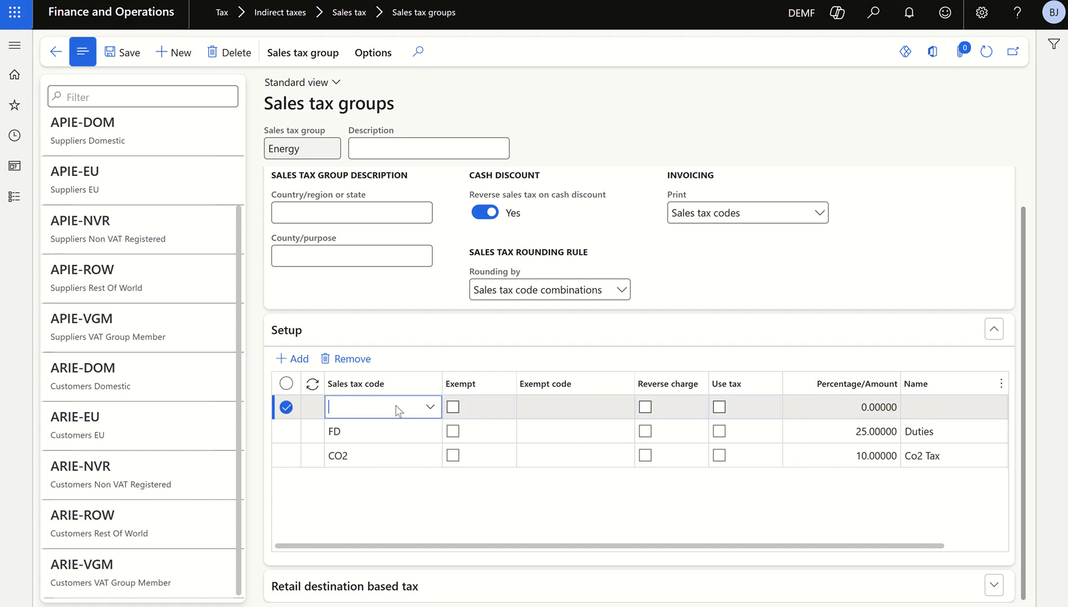
pyautogui.click(398, 410)
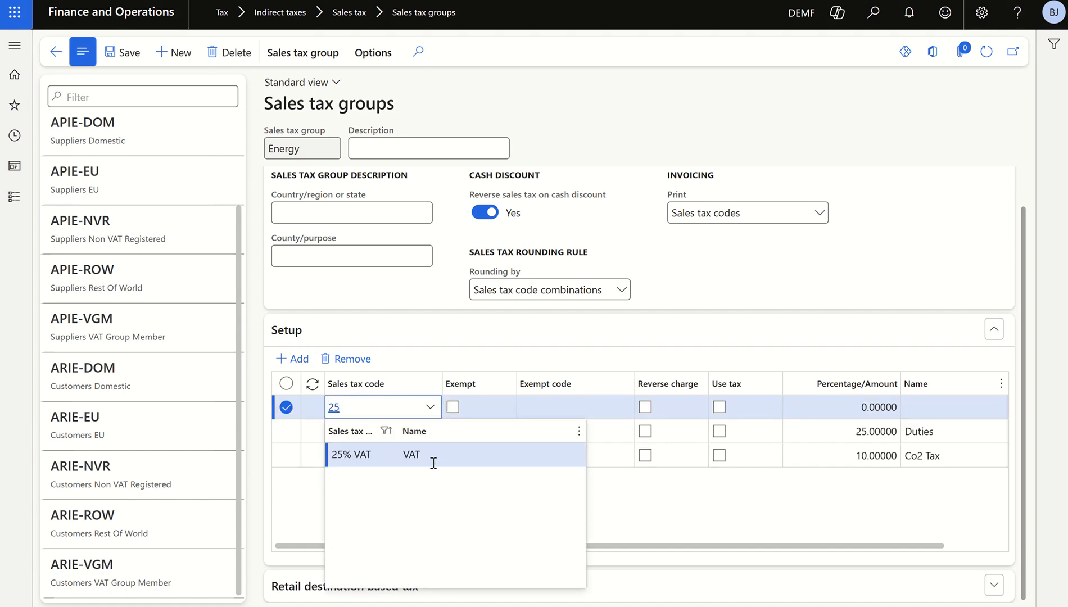
pyautogui.click(428, 456)
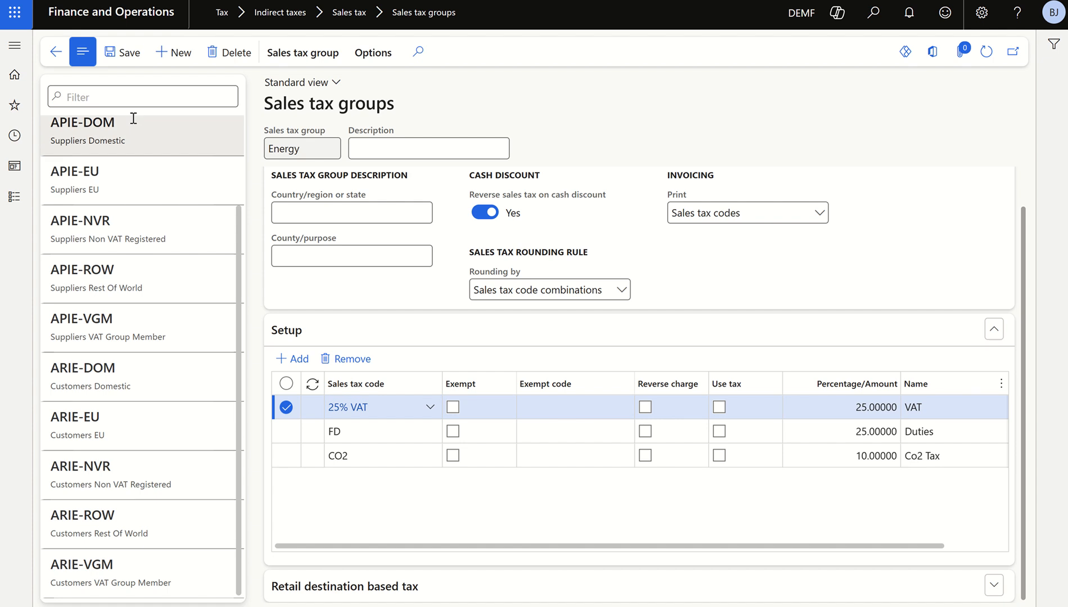
pyautogui.click(121, 55)
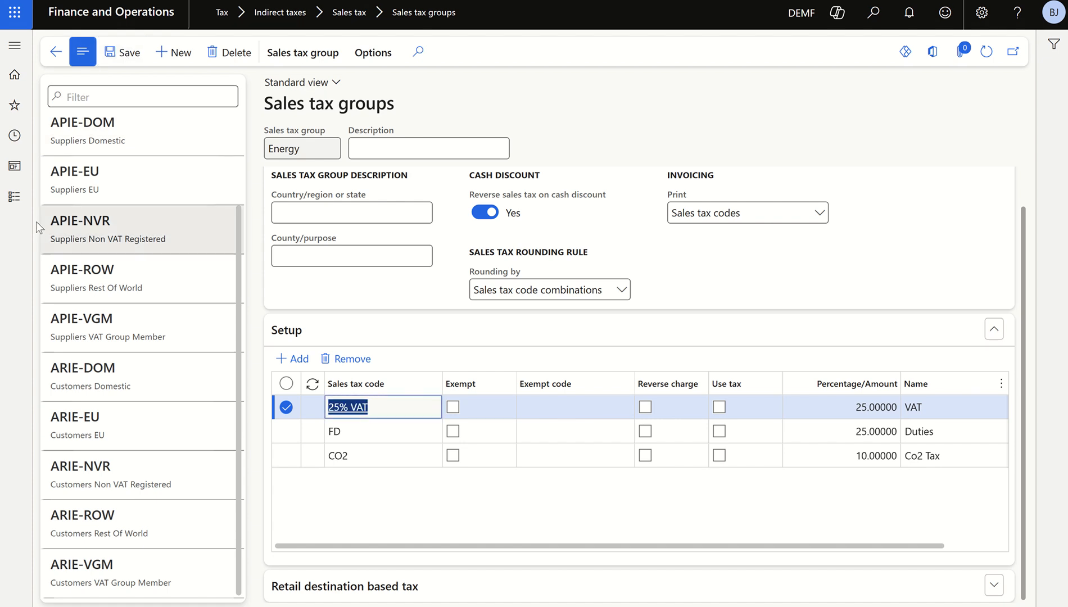
# Go to the item sales tax groups page and create a new item sales tax group named Energy
pyautogui.click(14, 197)
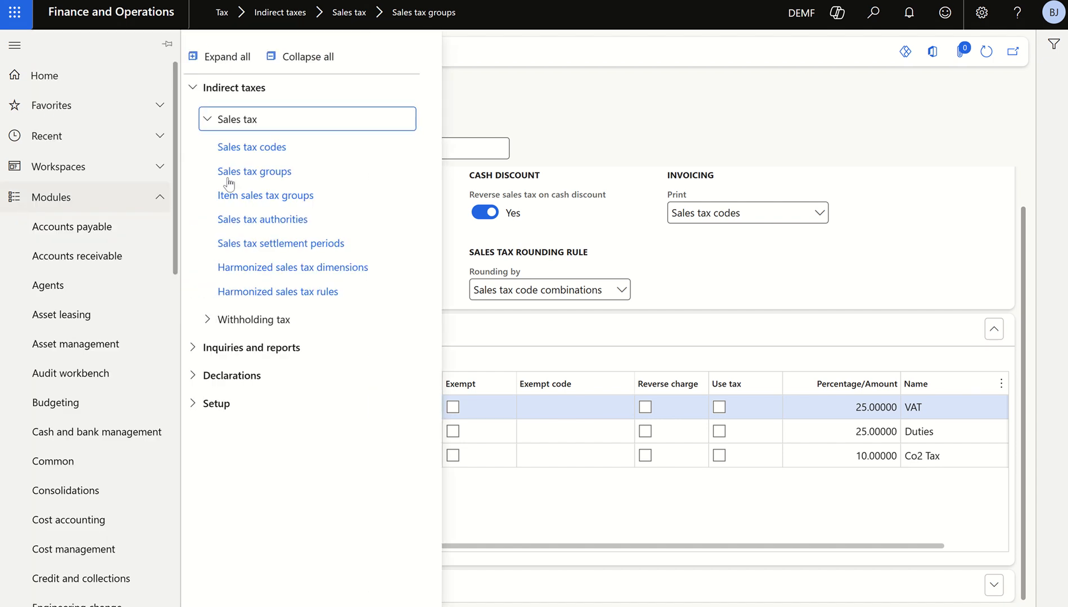
pyautogui.click(254, 201)
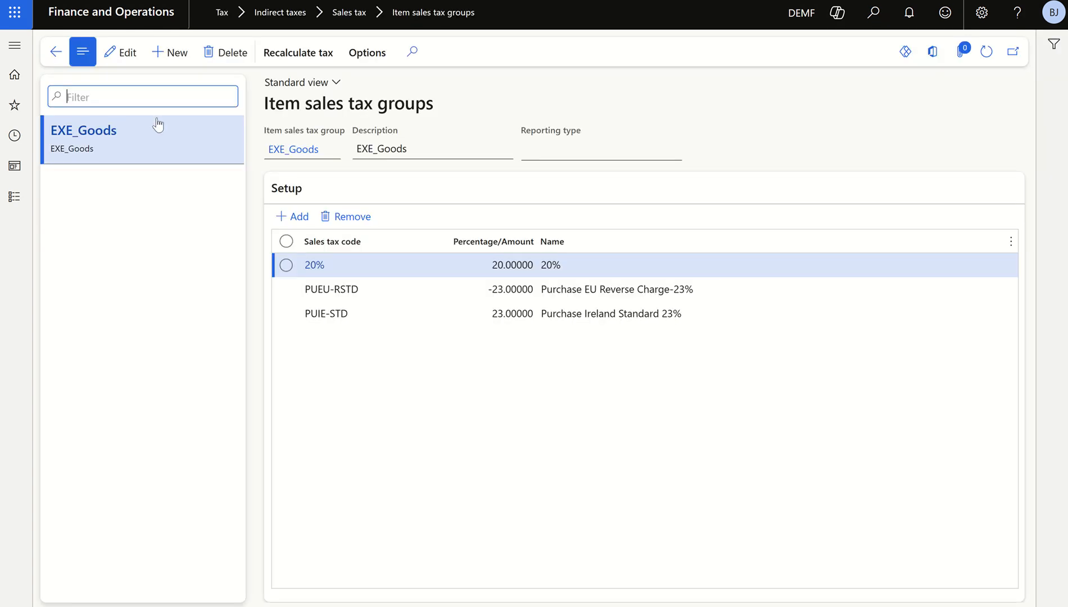
pyautogui.click(174, 54)
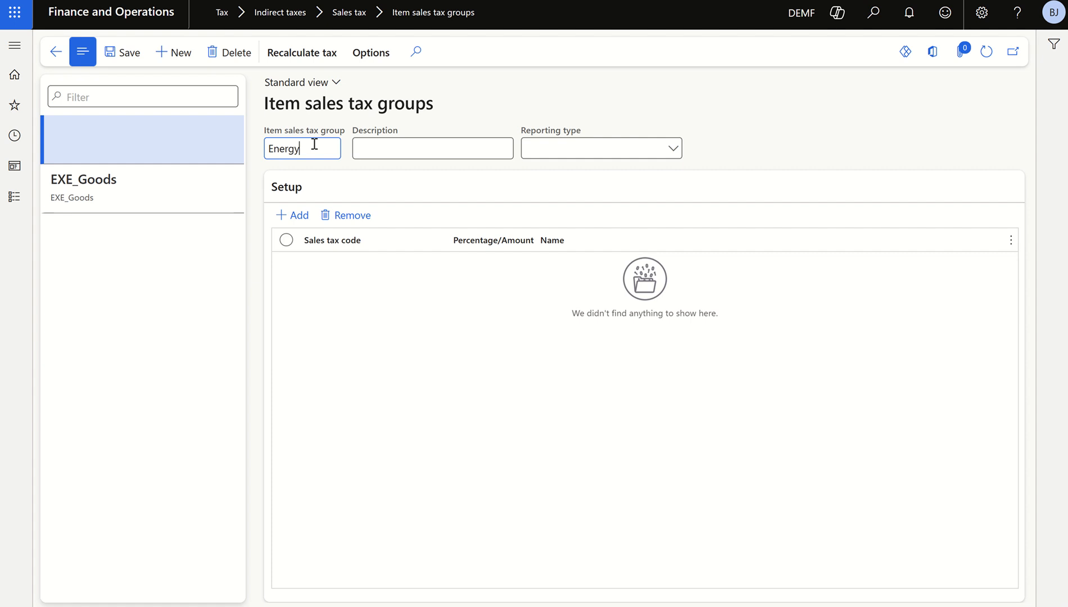
# Add the sales tax code 25% VAT to the setup of the Energy item sales tax group
pyautogui.click(293, 215)
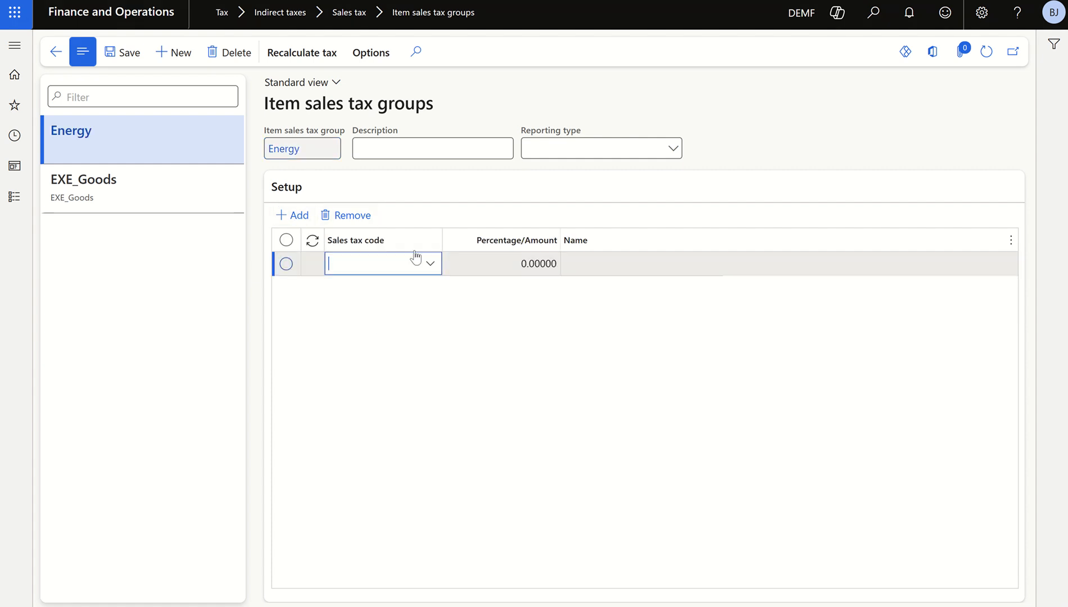
pyautogui.click(431, 265)
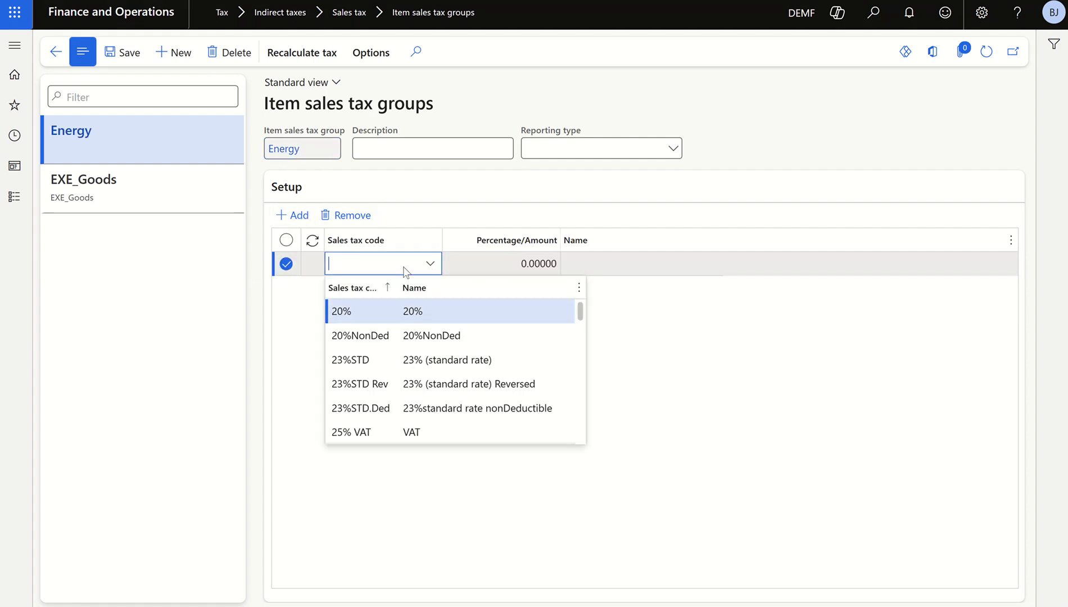
pyautogui.write('25')
pyautogui.click(415, 312)
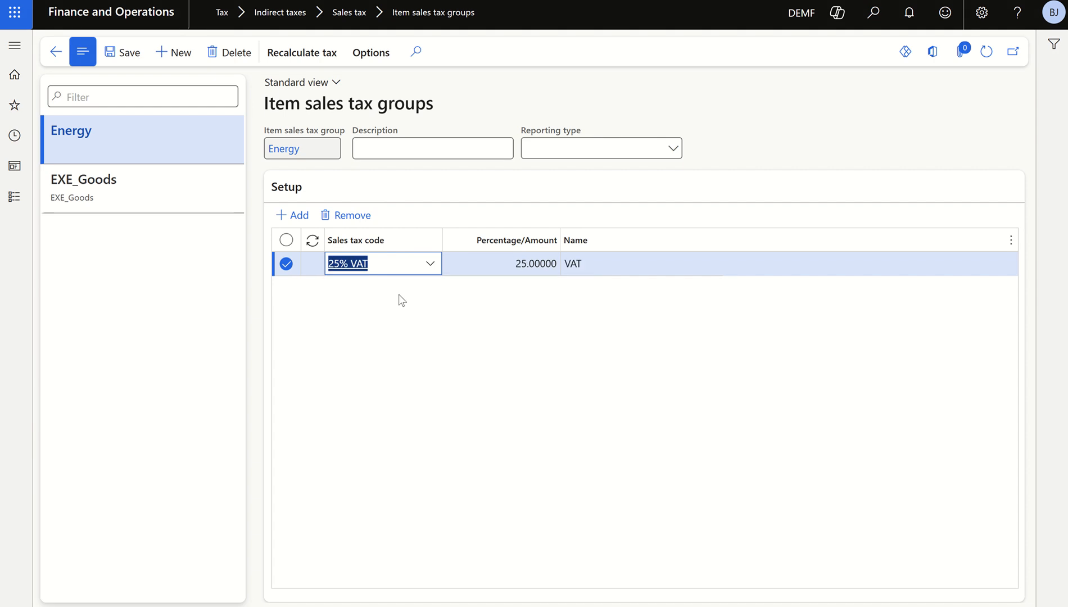
# Add the sales tax codes CO2 and FD to the Energy item sales tax group
pyautogui.click(294, 217)
pyautogui.click(426, 264)
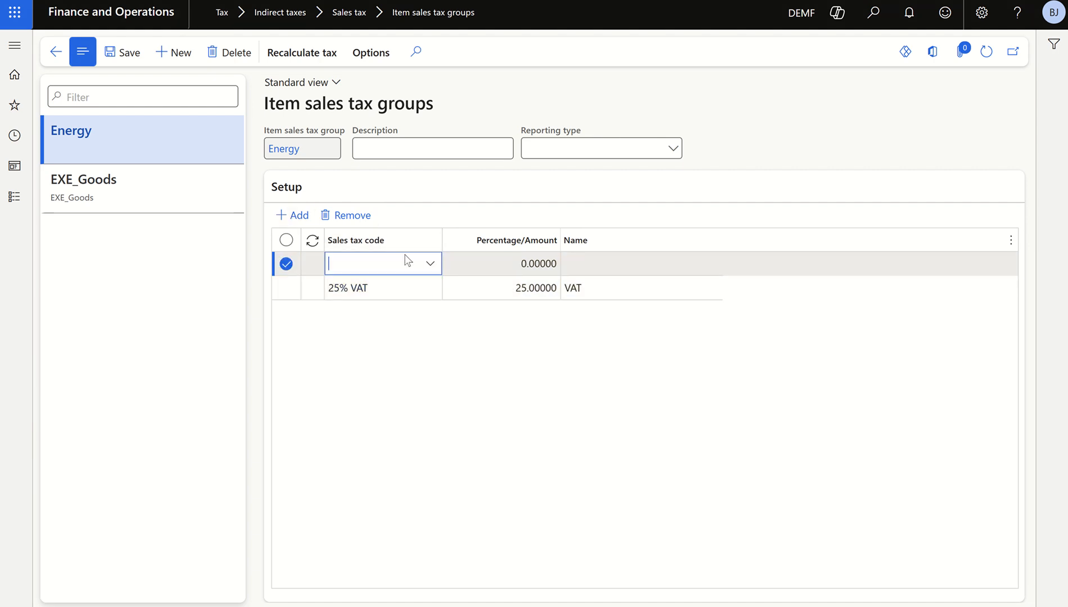
pyautogui.write('co')
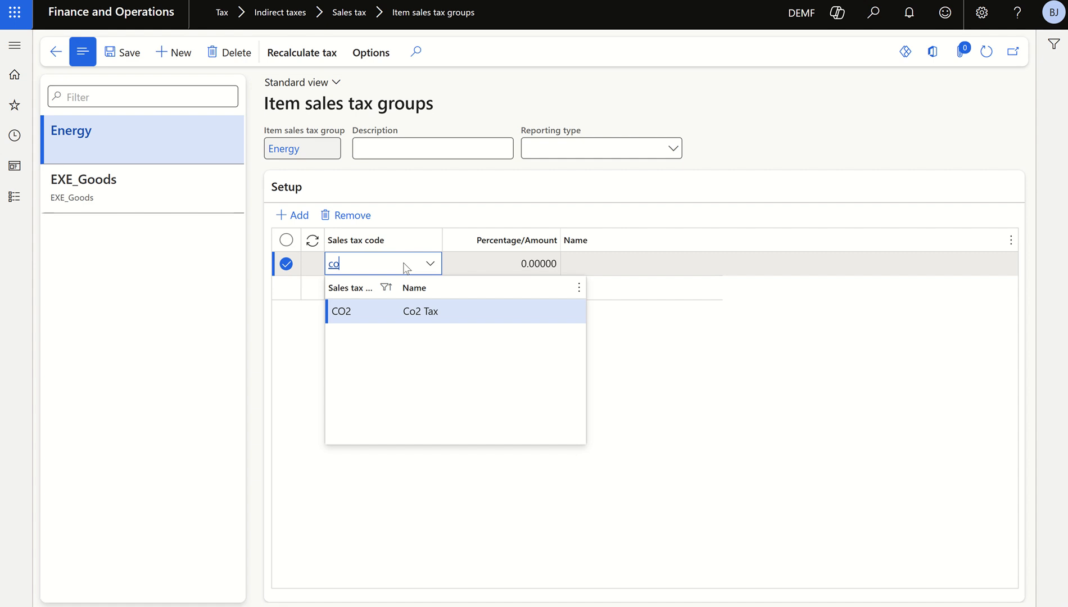
pyautogui.click(421, 313)
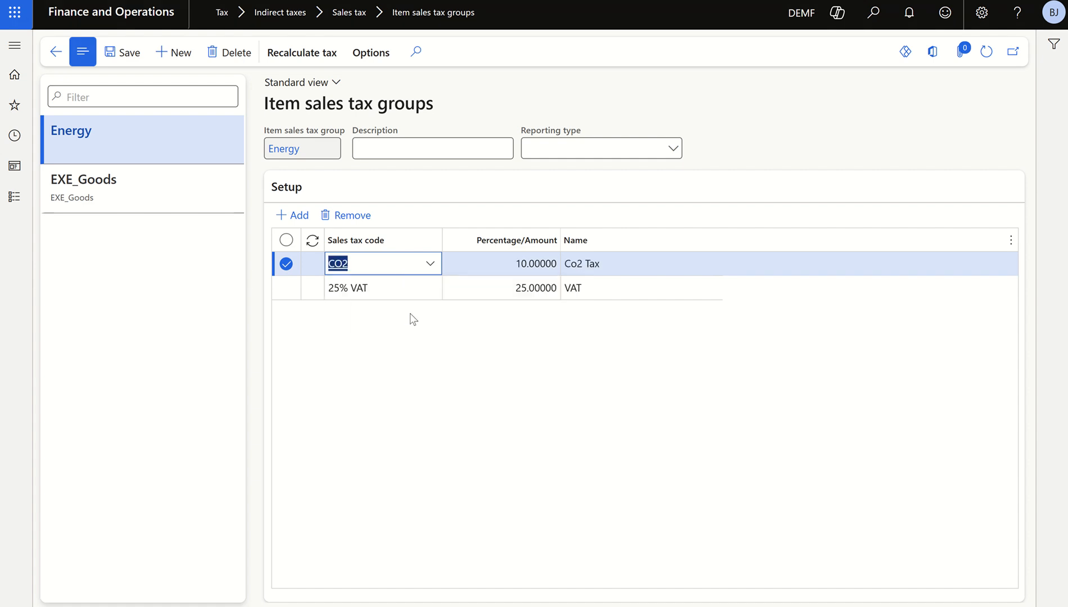
pyautogui.click(295, 216)
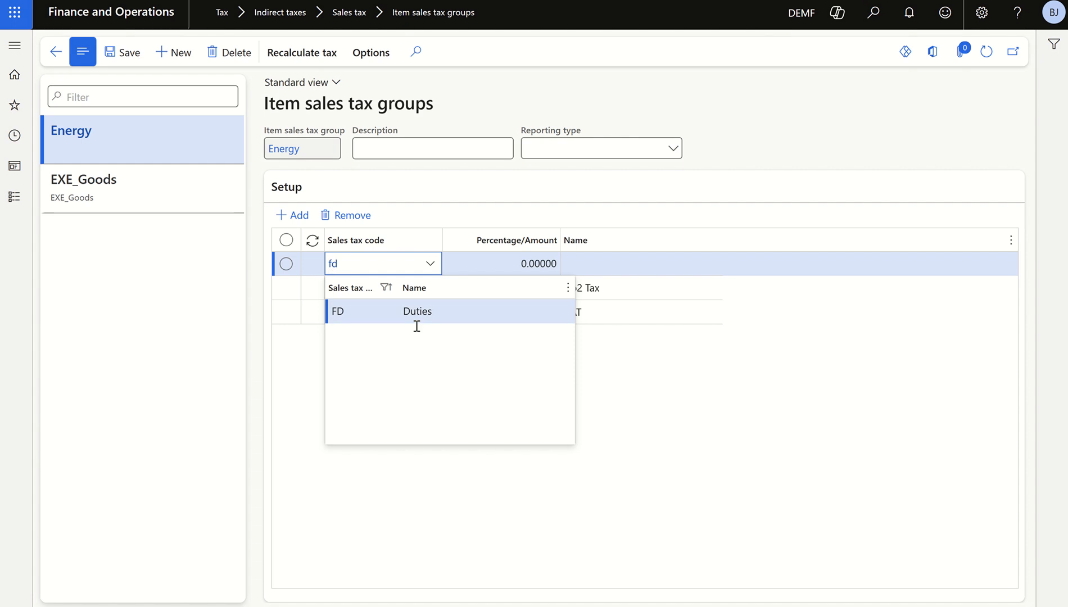
pyautogui.click(418, 315)
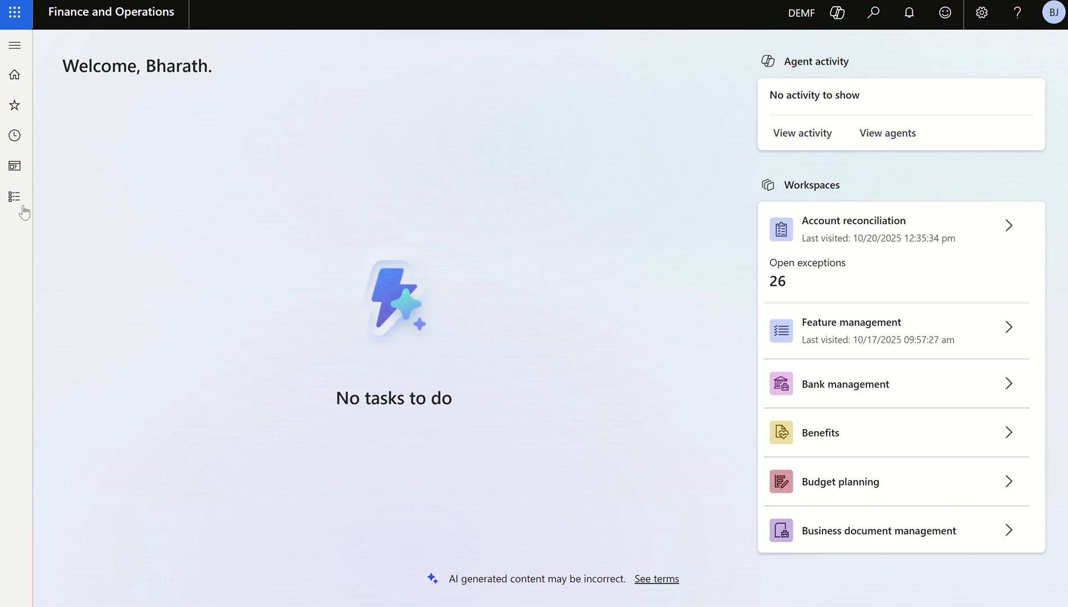
# Go to all purchase orders in Accounts payable and open the lines of the City-wide Advertising purchase order
pyautogui.click(14, 196)
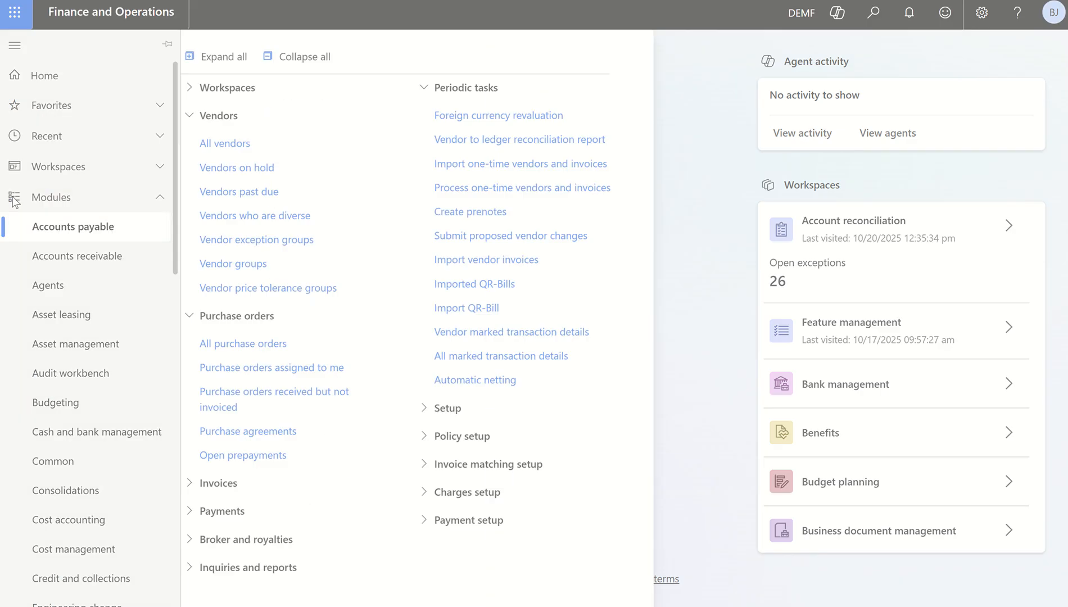
pyautogui.click(698, 305)
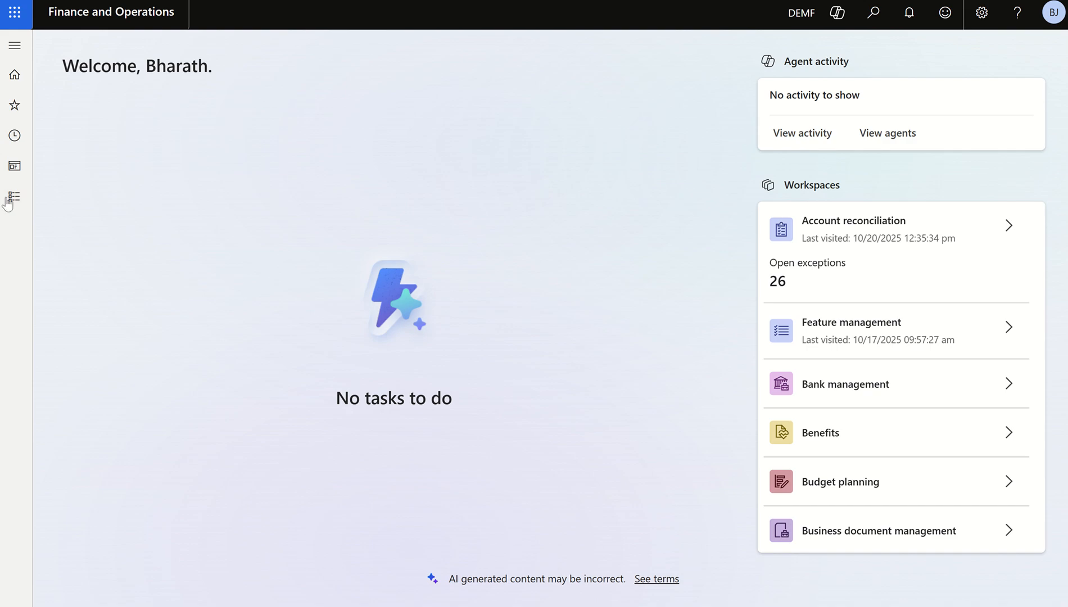
pyautogui.click(14, 197)
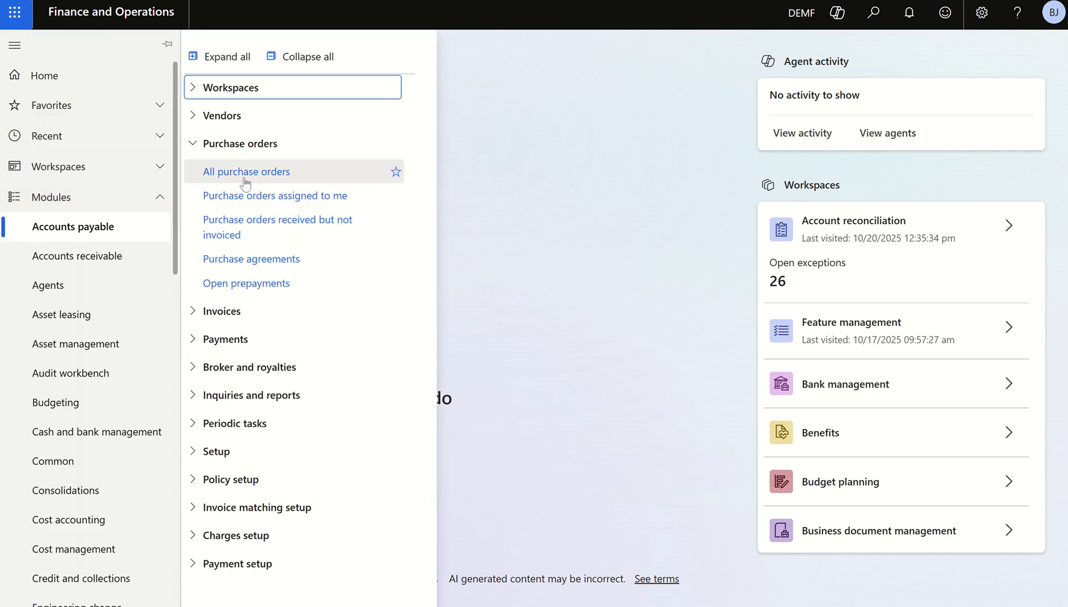
pyautogui.click(244, 179)
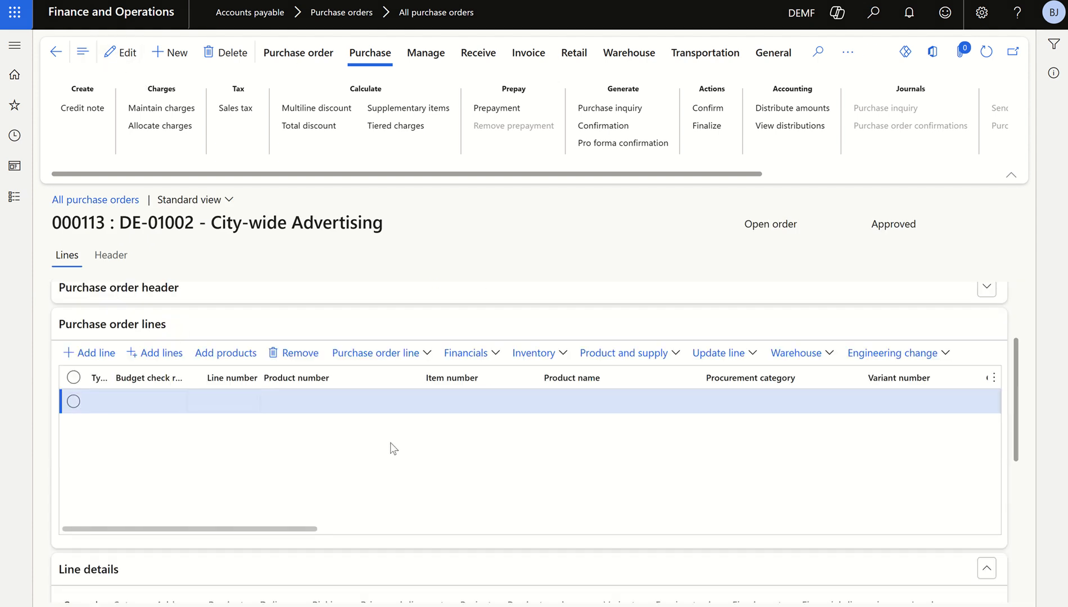
# Enter item D0003, StandardSpeaker, on the empty purchase order line
pyautogui.moveTo(312, 529); pyautogui.dragTo(371, 529)
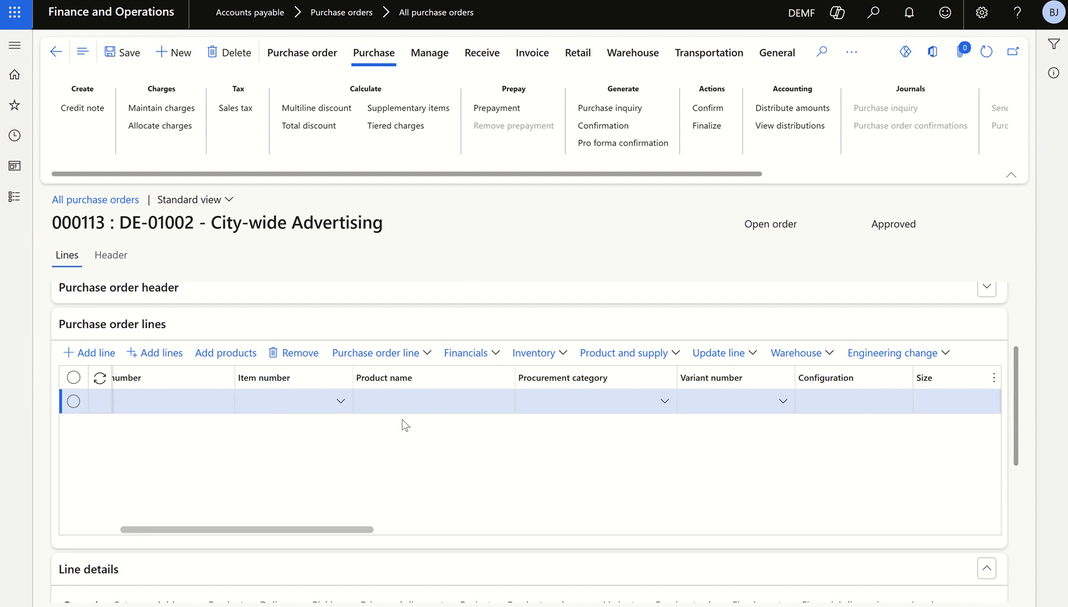
pyautogui.click(342, 404)
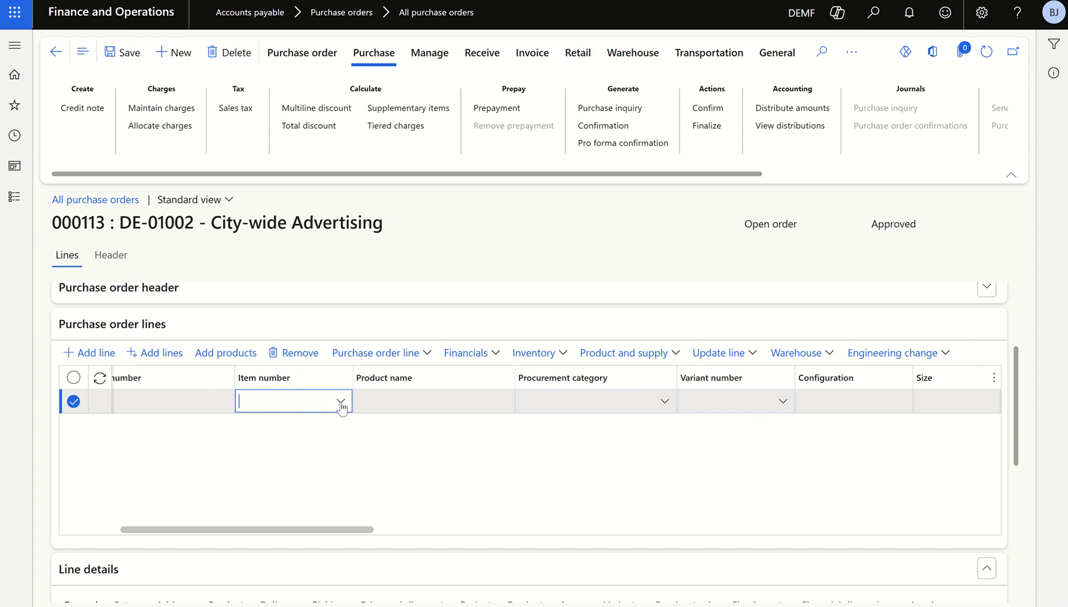
pyautogui.click(341, 402)
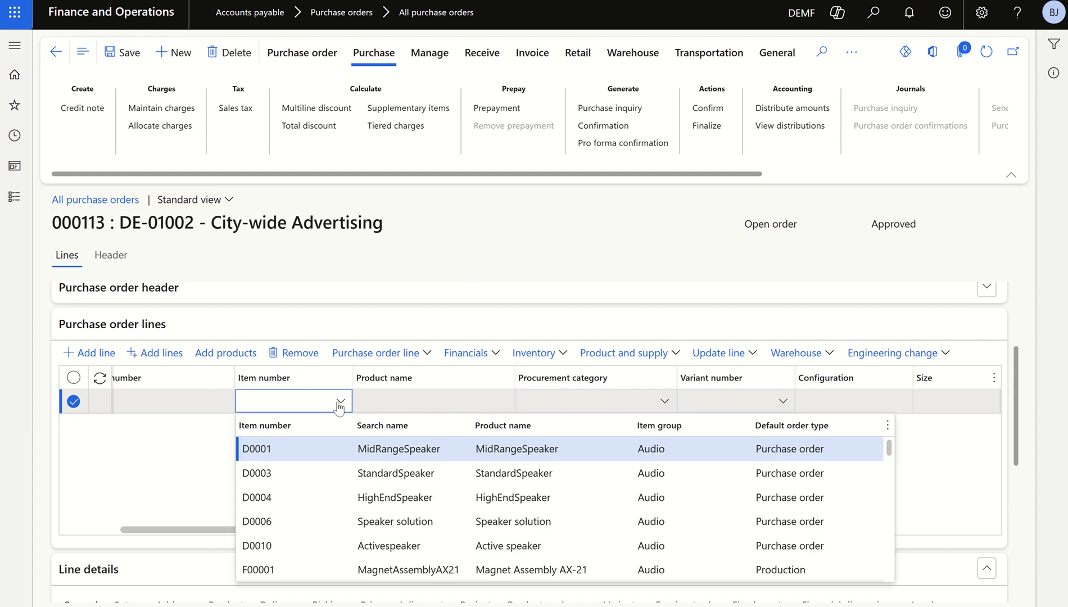
pyautogui.click(392, 473)
# Set the StandardSpeaker line's quantity to 100 and its unit price to 300
pyautogui.moveTo(400, 530); pyautogui.dragTo(557, 530)
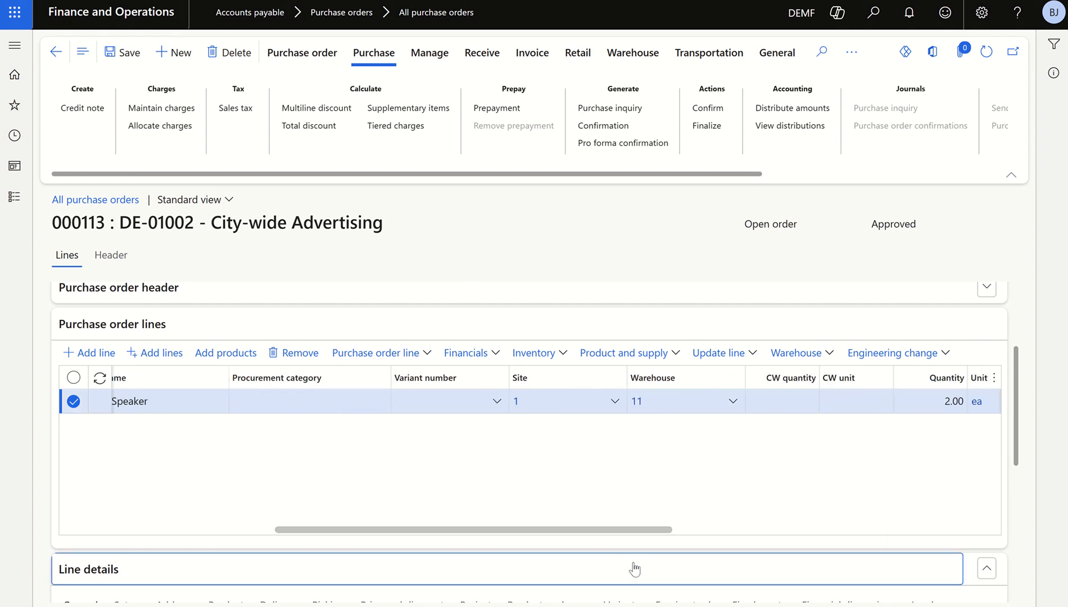
pyautogui.moveTo(625, 545); pyautogui.dragTo(719, 546)
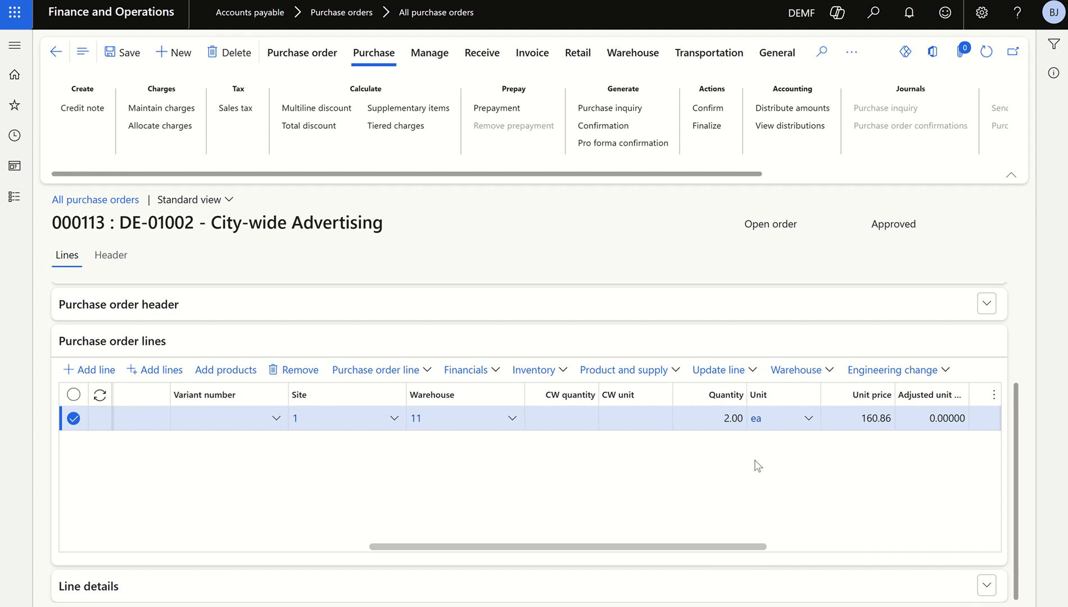
pyautogui.click(707, 422)
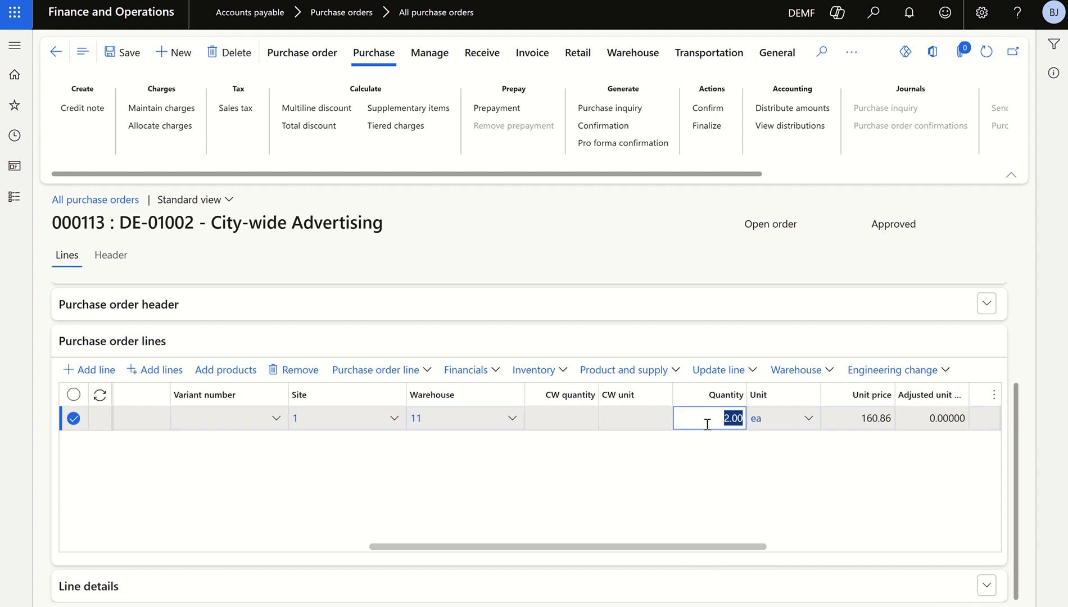
pyautogui.write('1')
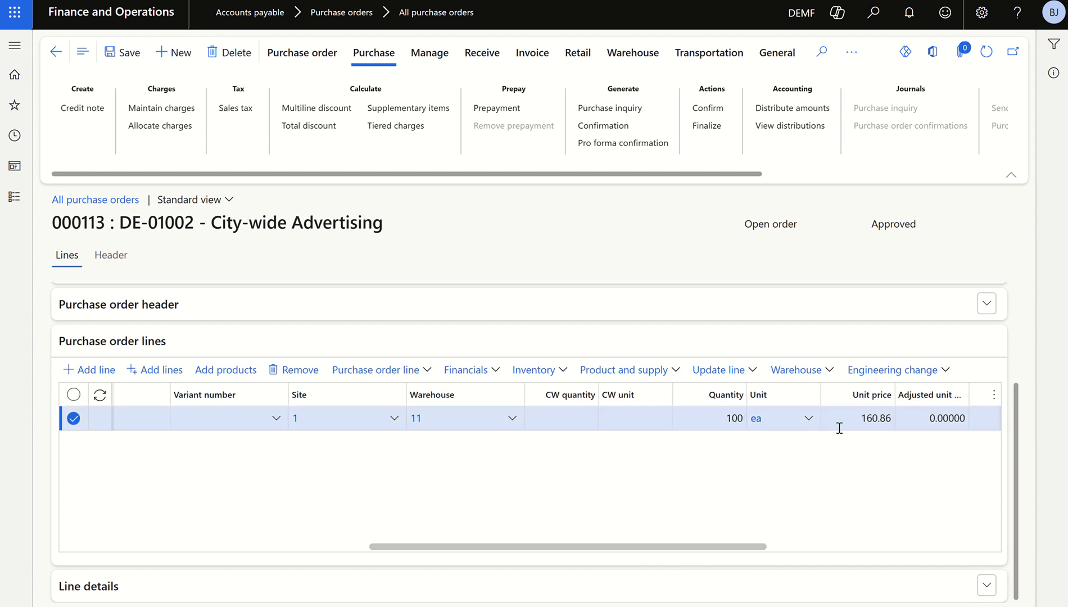
pyautogui.click(850, 417)
pyautogui.click(851, 415)
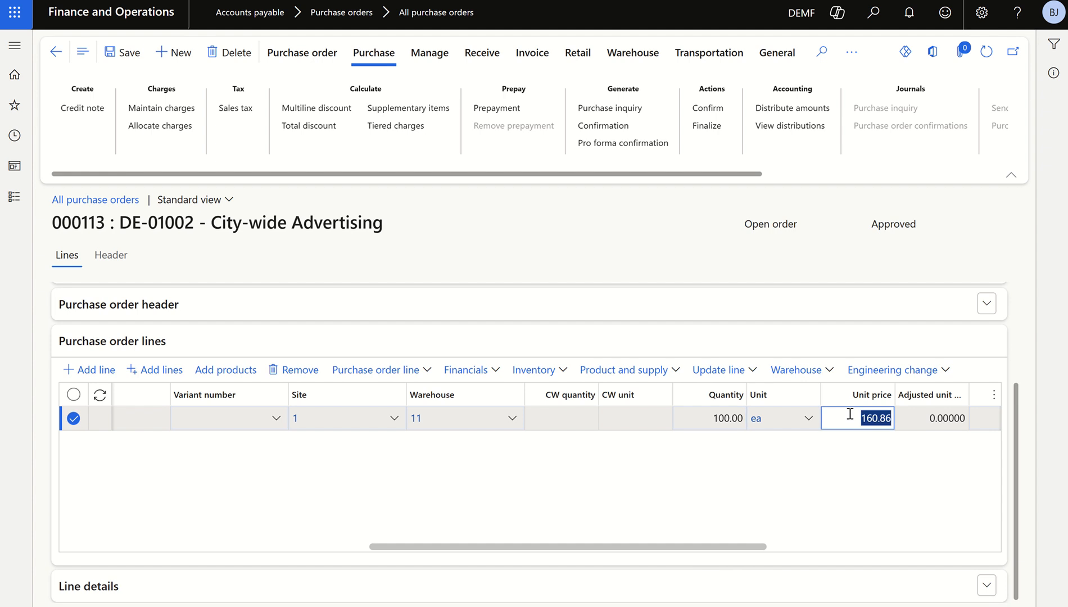
pyautogui.write('300.00')
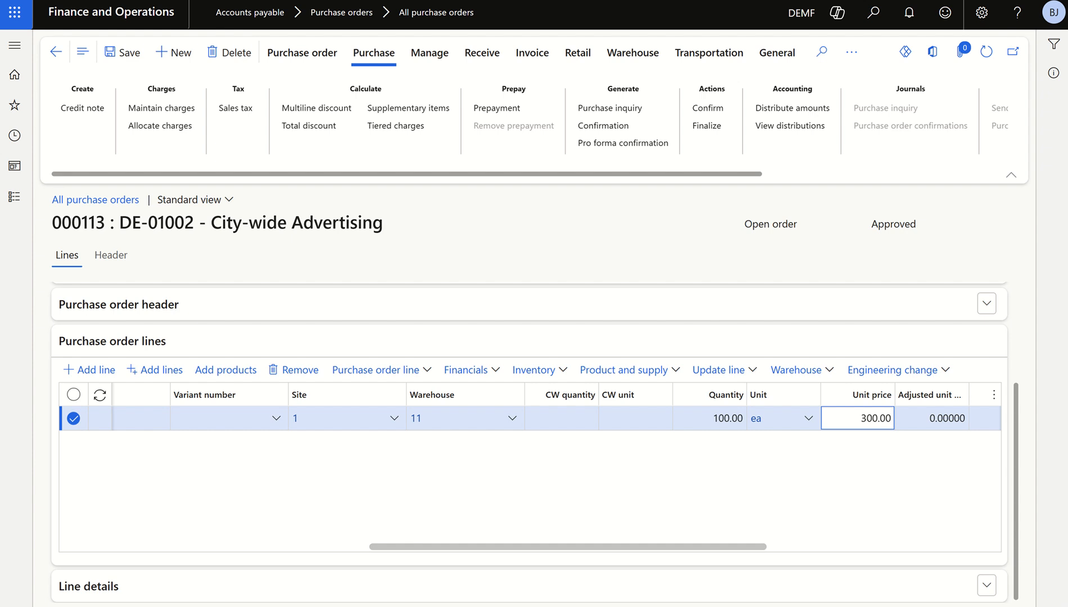
# Set the item sales tax group to Energy in the setup details of the StandardSpeaker line
pyautogui.click(511, 600)
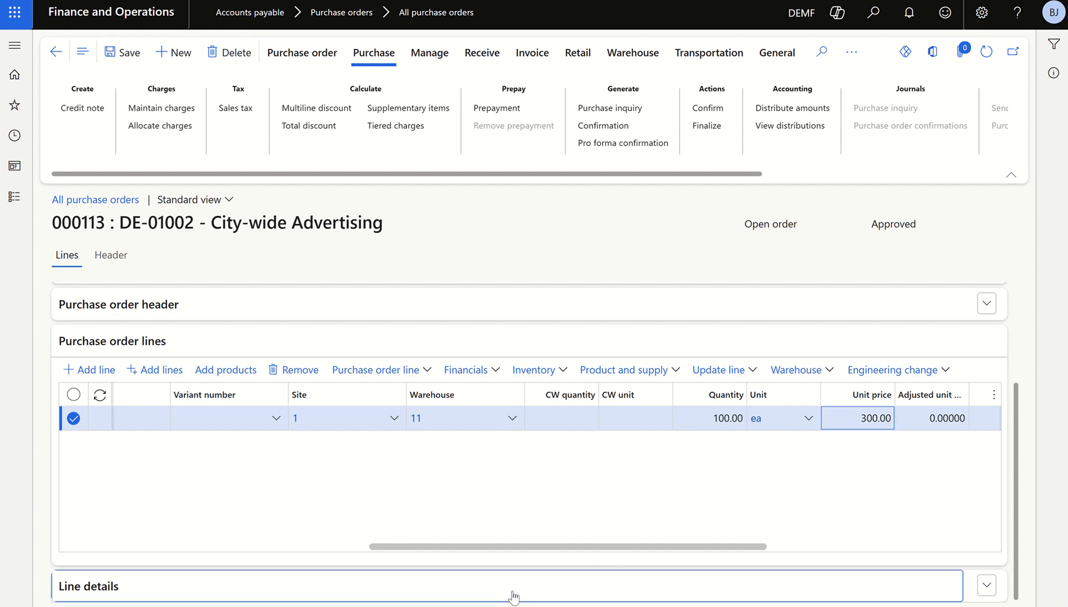
pyautogui.scroll(-7, 337, 468)
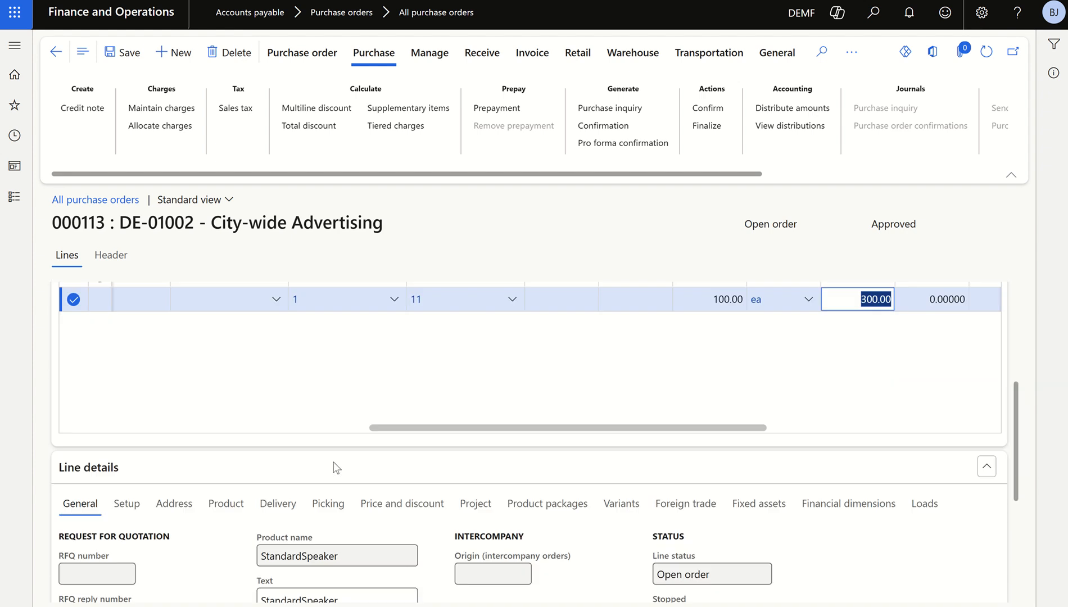
pyautogui.scroll(2, 225, 403)
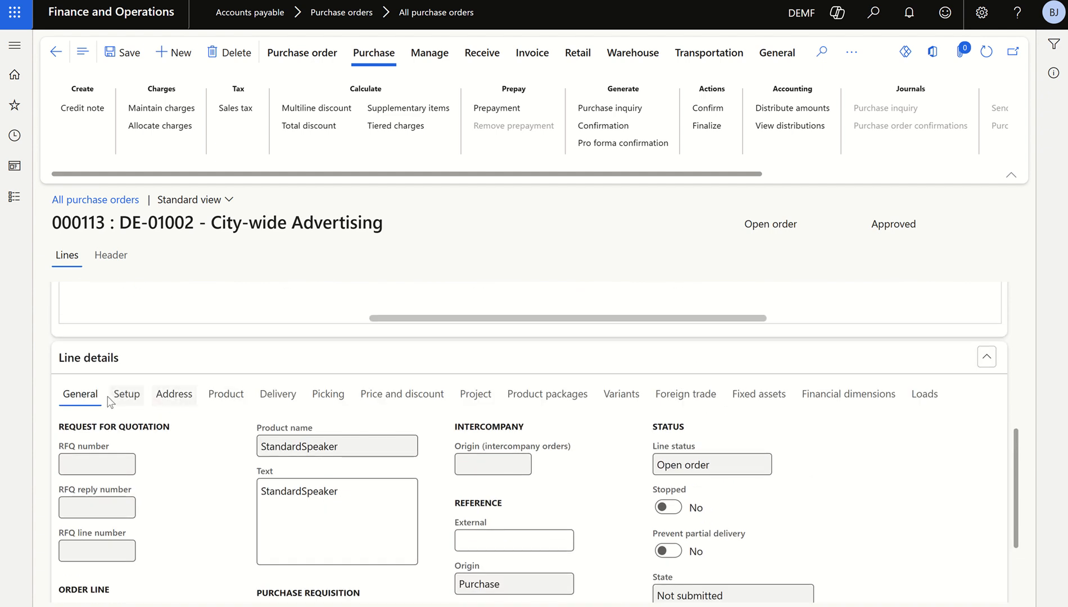
pyautogui.click(126, 394)
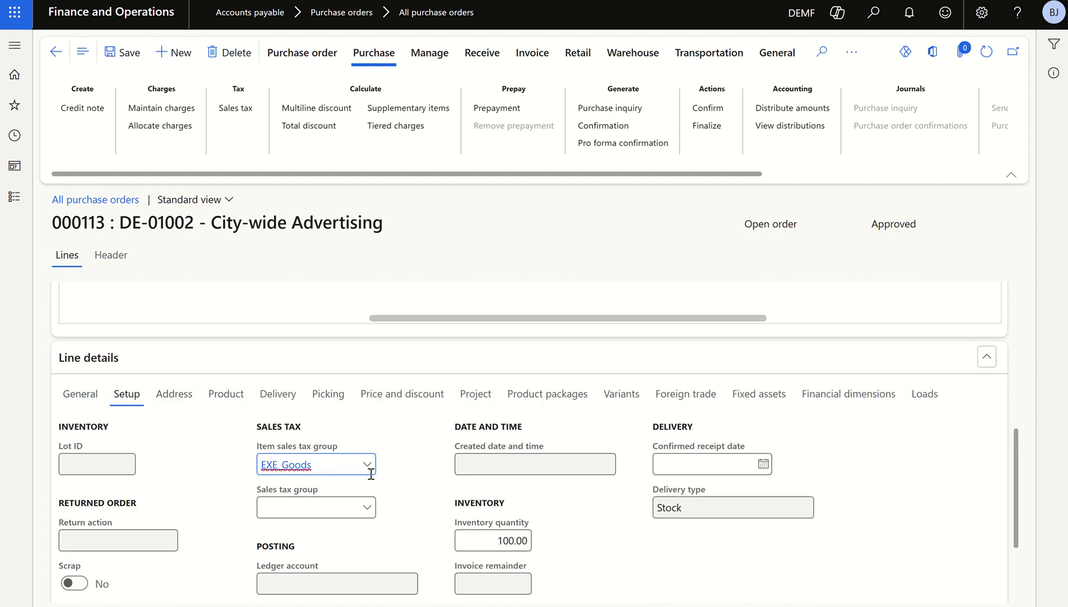
pyautogui.click(367, 465)
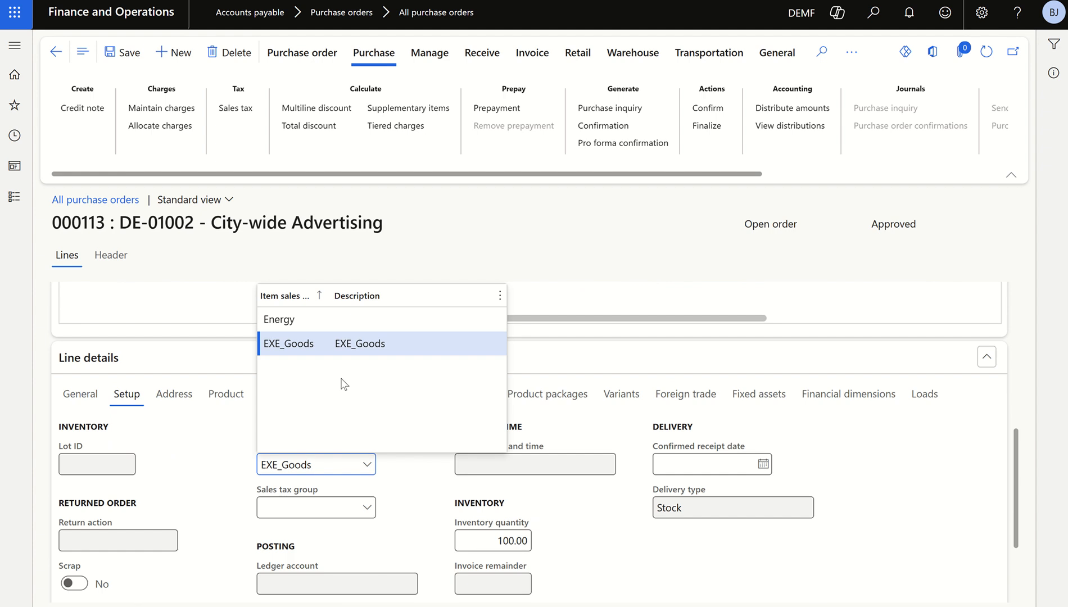
pyautogui.click(298, 319)
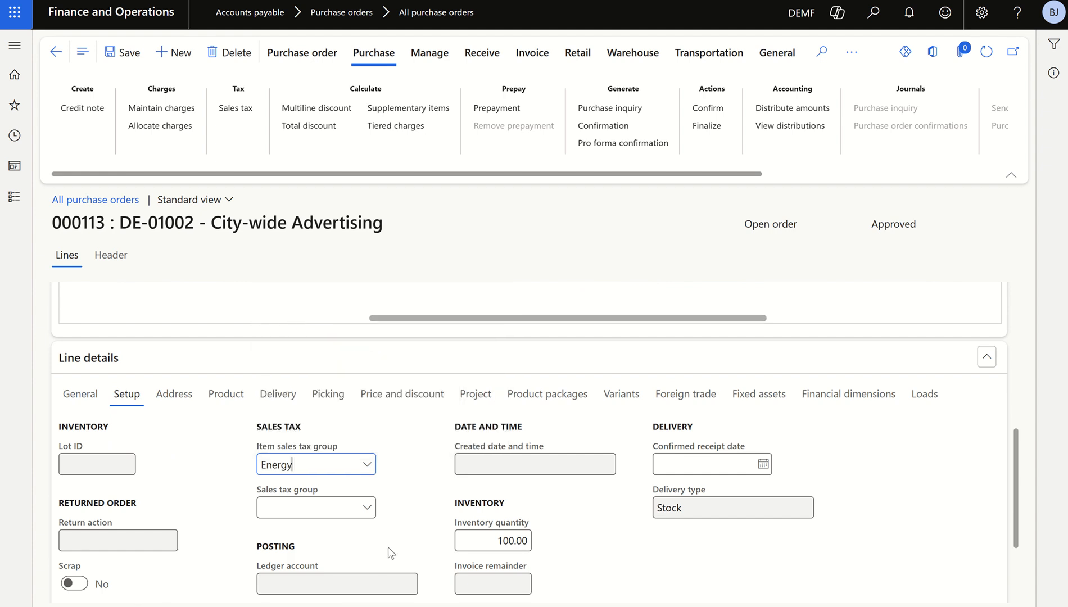
# Set the line's sales tax group to Energy and save the purchase order
pyautogui.click(368, 509)
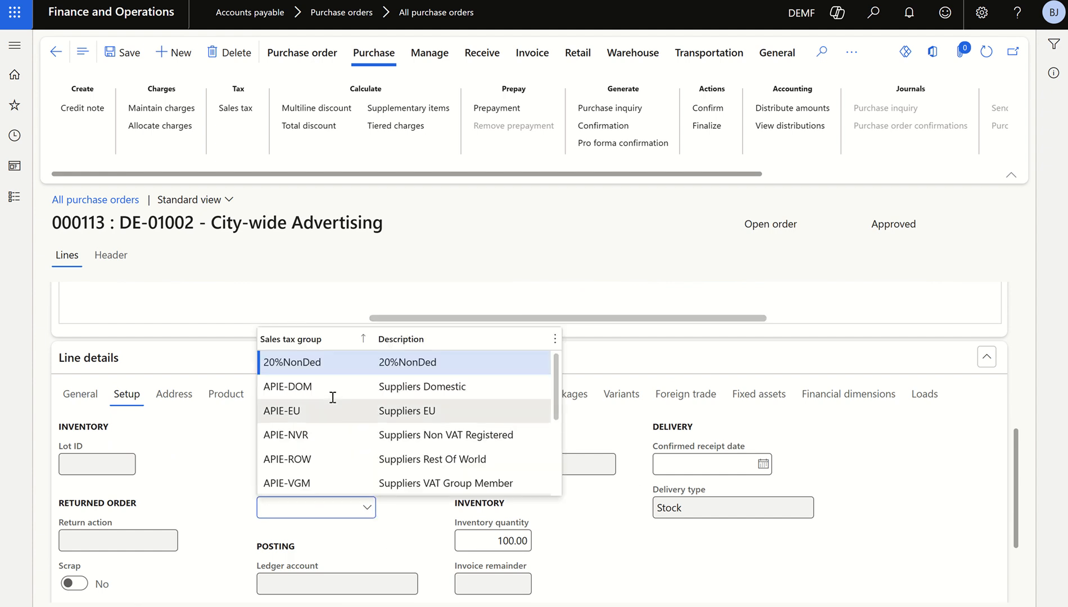
pyautogui.write('en')
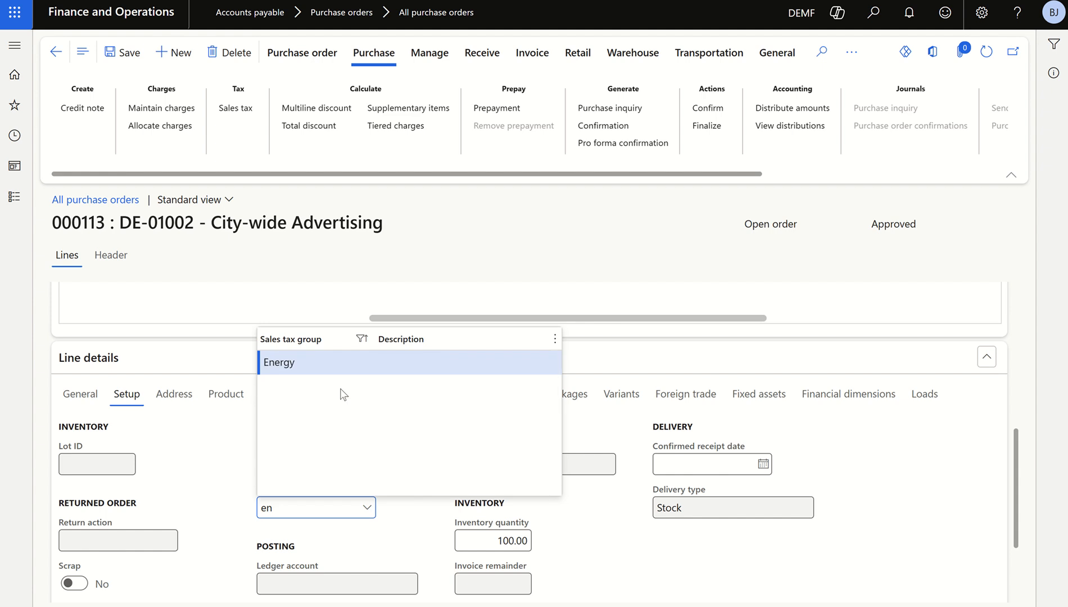
pyautogui.click(358, 364)
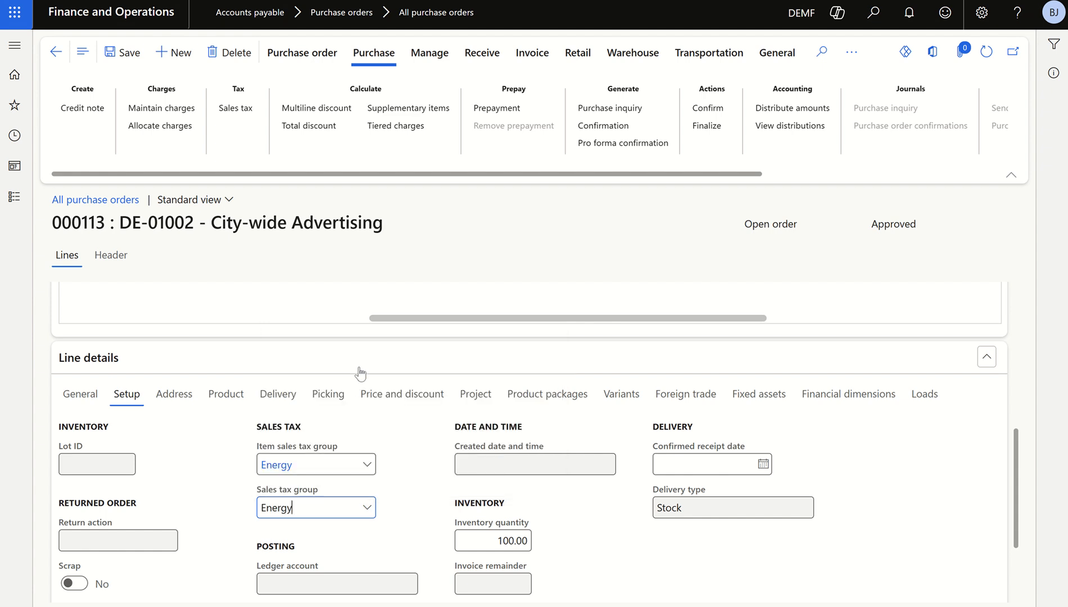
pyautogui.click(130, 53)
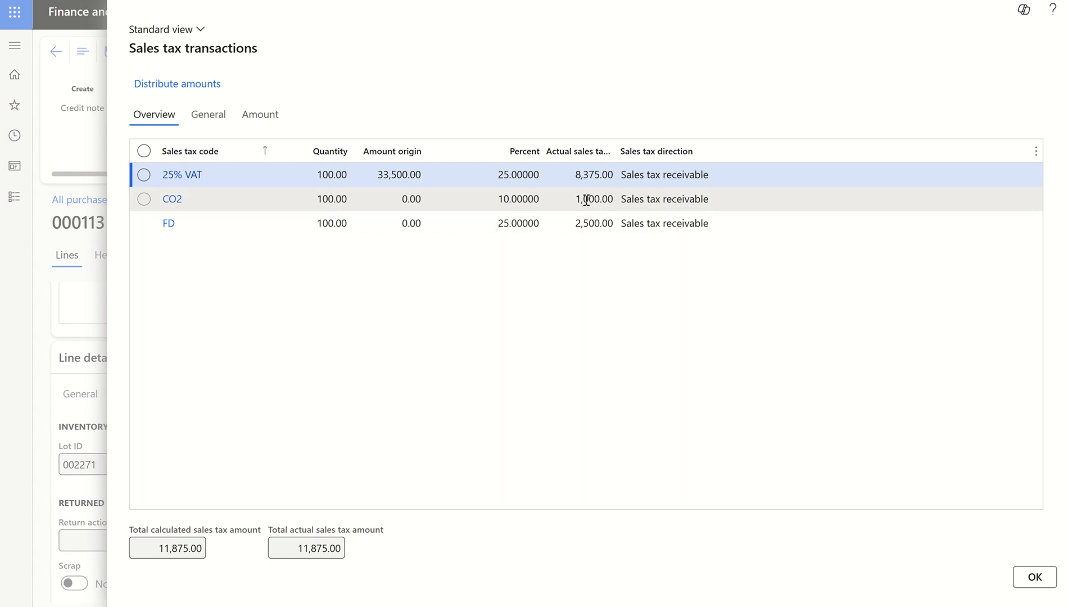
# Close the sales tax transactions, check the order line's net amount, and reopen the purchase order's sales tax transactions
pyautogui.click(1034, 577)
pyautogui.scroll(3, 576, 402)
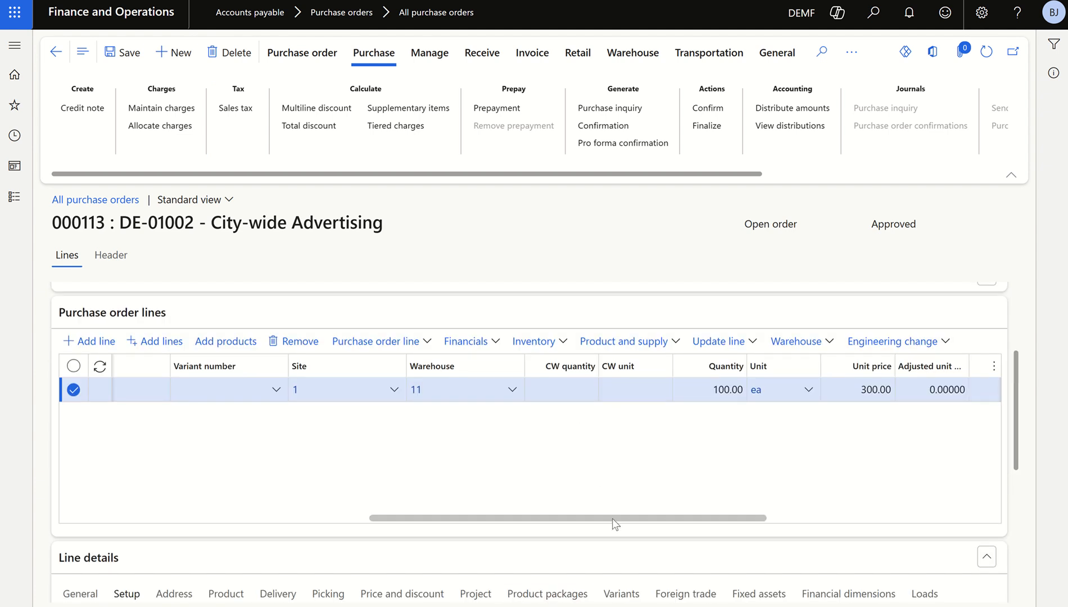
pyautogui.moveTo(613, 518); pyautogui.dragTo(704, 518)
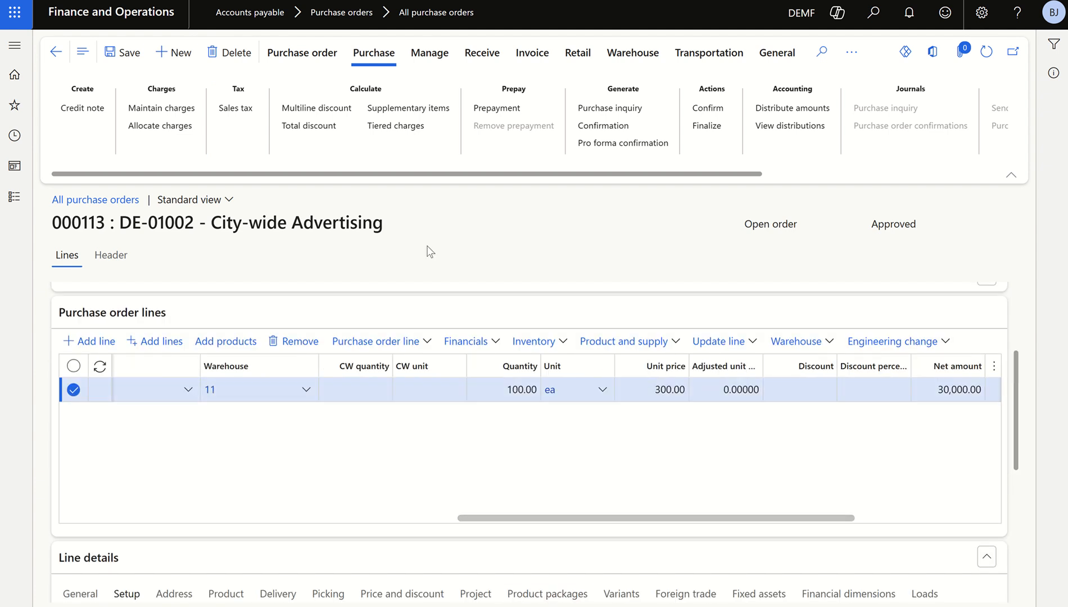
pyautogui.click(239, 112)
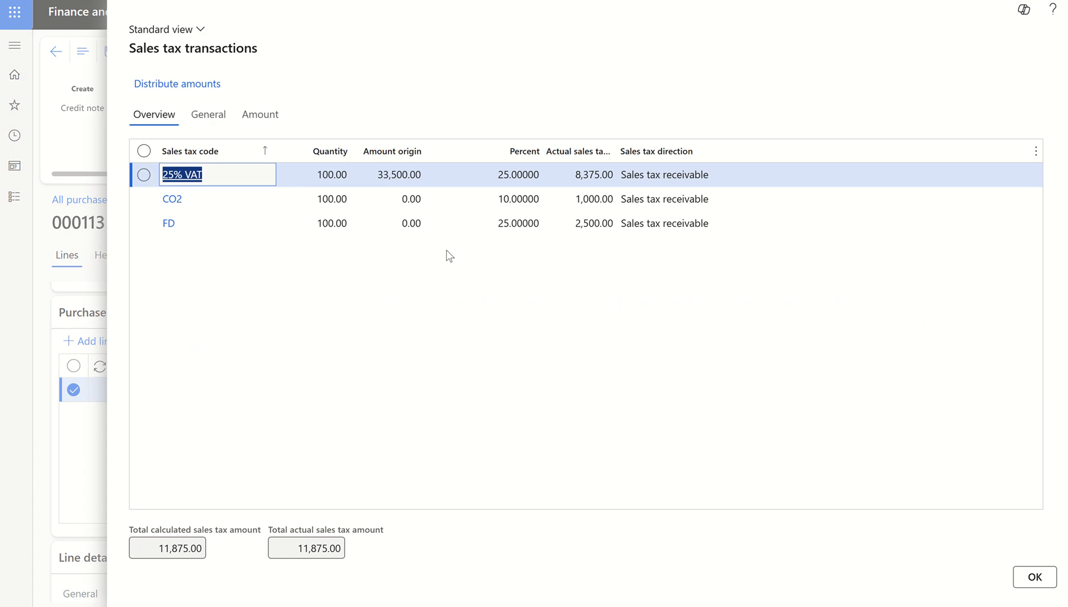